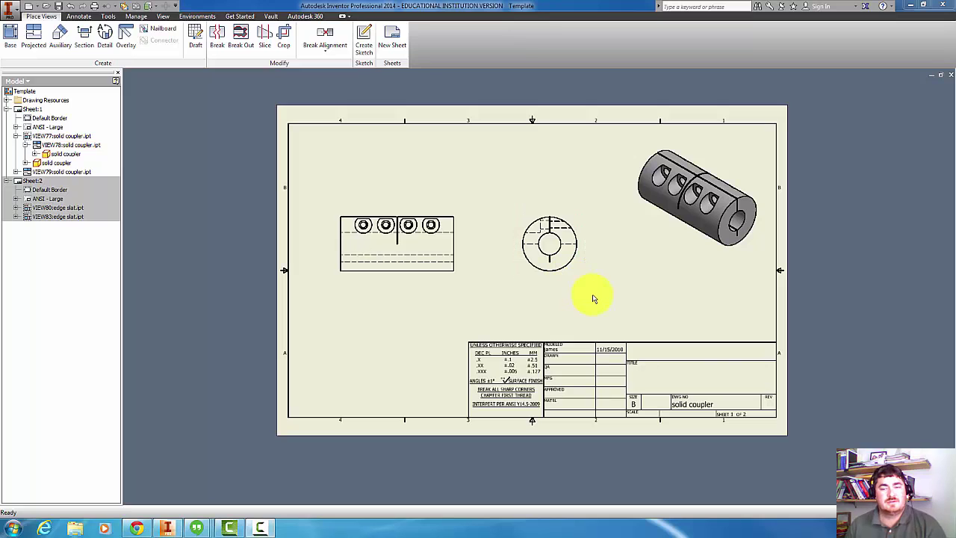
# Dimension the width of the narrow upper slot in the coupler's end view
pyautogui.scroll(5, 550, 224)
pyautogui.click(550, 208)
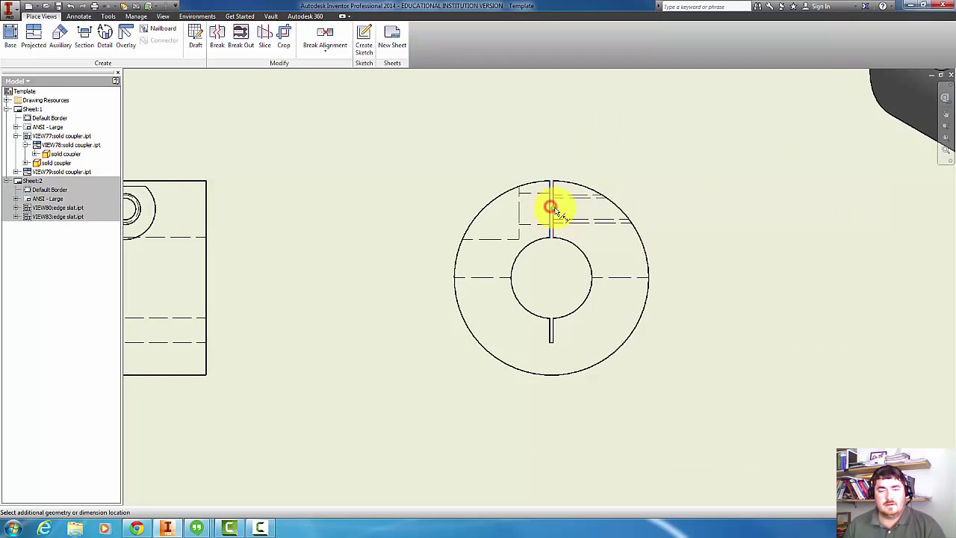
pyautogui.click(554, 208)
pyautogui.click(590, 114)
pyautogui.press('Escape')
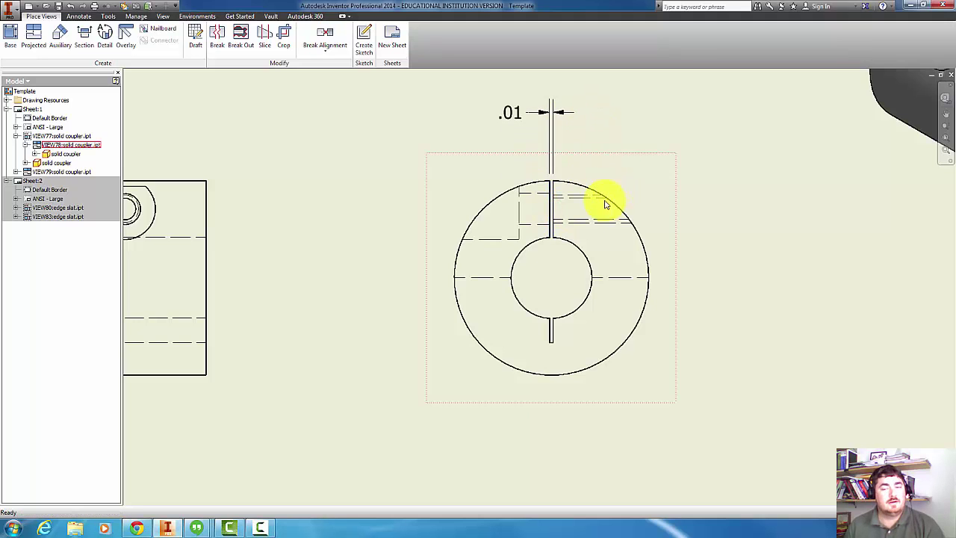
pyautogui.scroll(5, 534, 159)
pyautogui.scroll(-9, 579, 228)
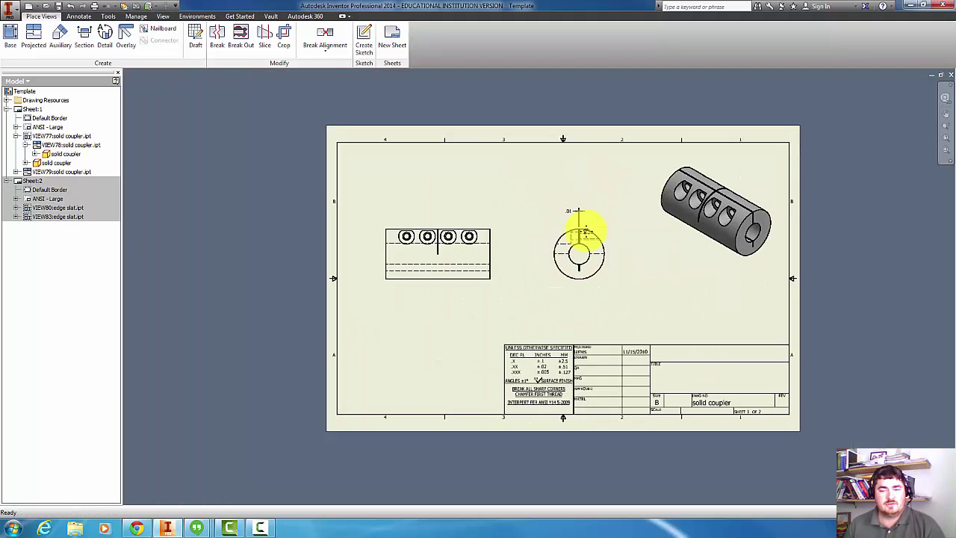
pyautogui.scroll(3, 590, 224)
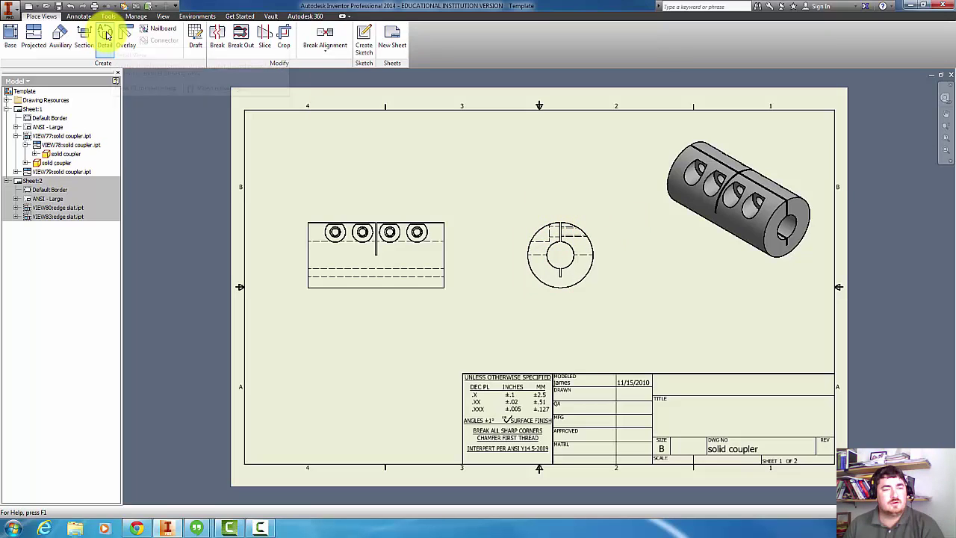
# Create detail view A at scale 10 with a circular boundary around the end view's upper slot, placed below and beside that view
pyautogui.click(105, 34)
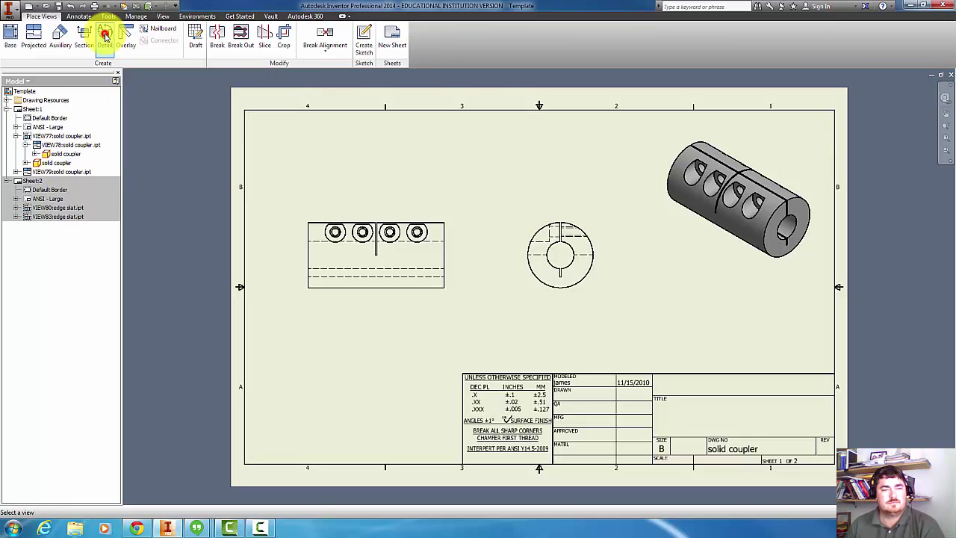
pyautogui.click(589, 224)
pyautogui.click(564, 217)
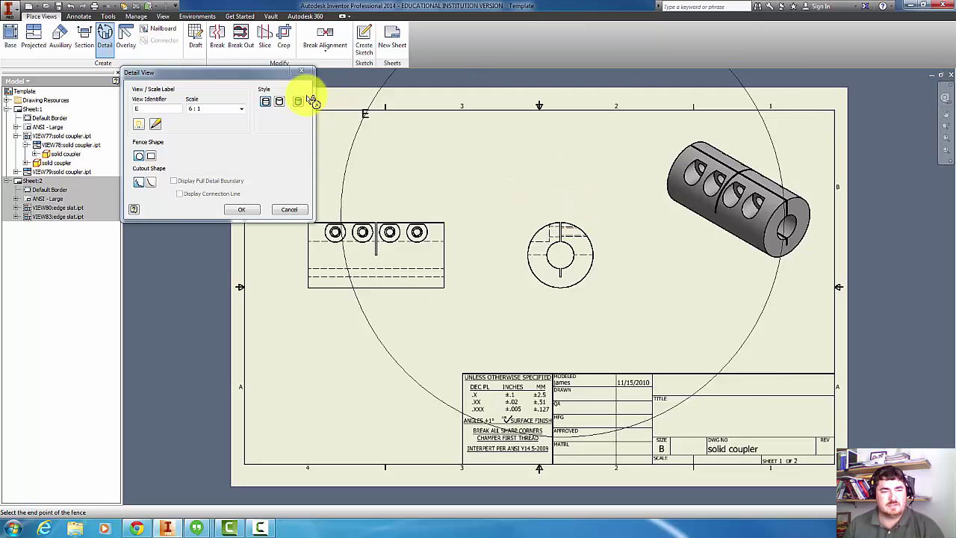
pyautogui.click(579, 212)
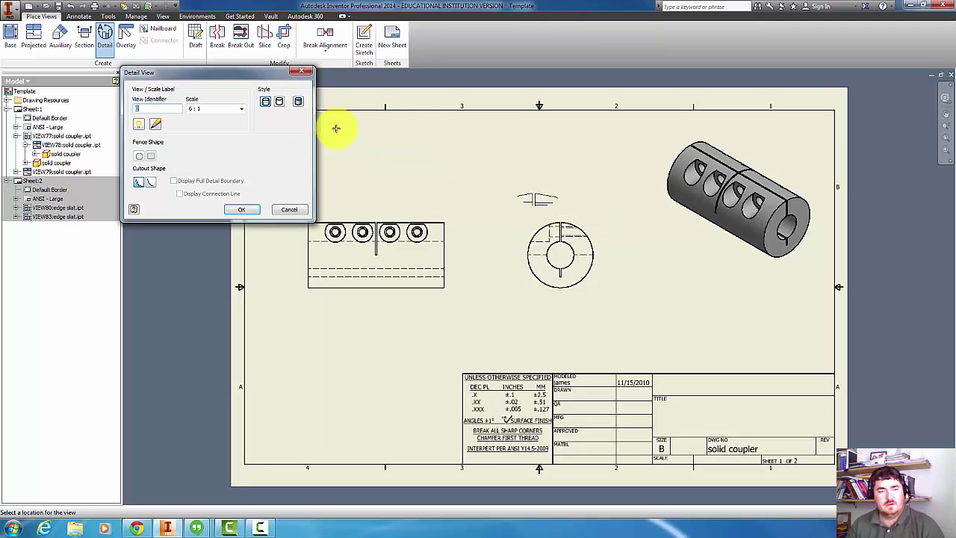
pyautogui.moveTo(211, 108); pyautogui.dragTo(118, 109)
pyautogui.write('10')
pyautogui.write('A')
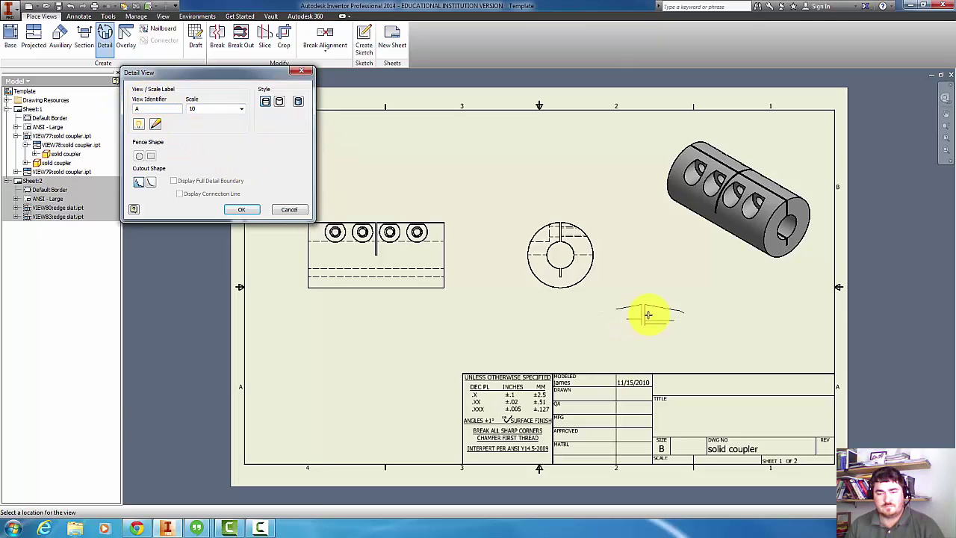
pyautogui.click(656, 308)
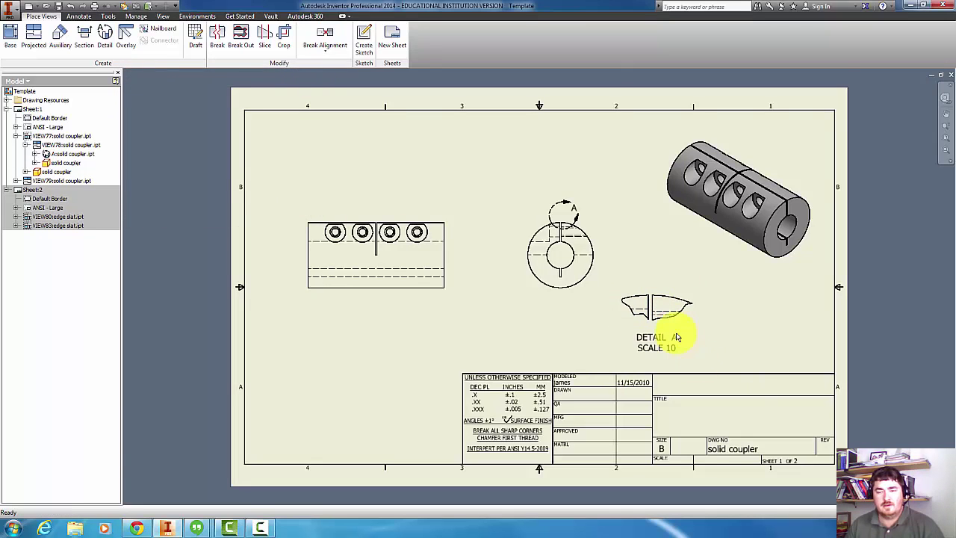
# Reposition and enlarge detail A's circular boundary on the end view so it covers the whole upper slot
pyautogui.moveTo(566, 214)
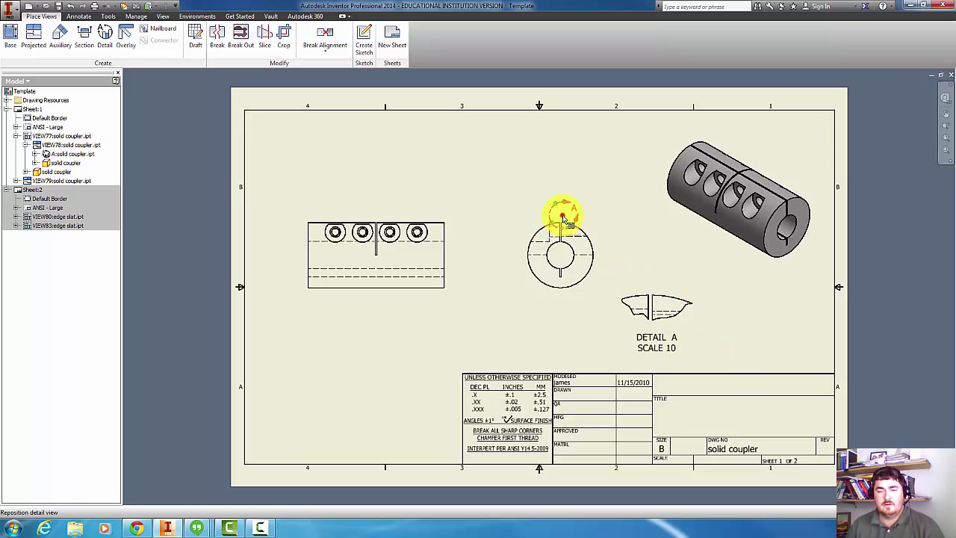
pyautogui.moveTo(563, 223); pyautogui.dragTo(564, 223)
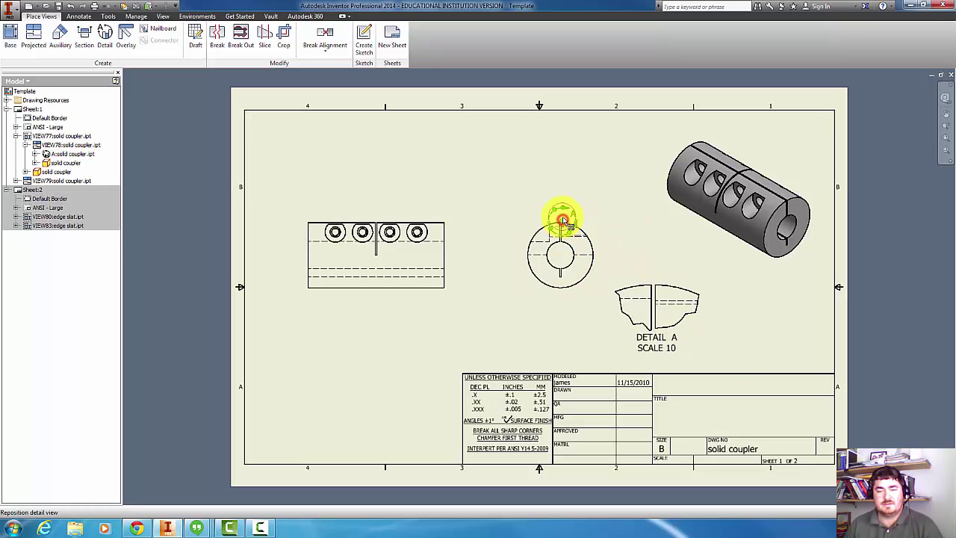
pyautogui.moveTo(564, 220); pyautogui.dragTo(566, 216)
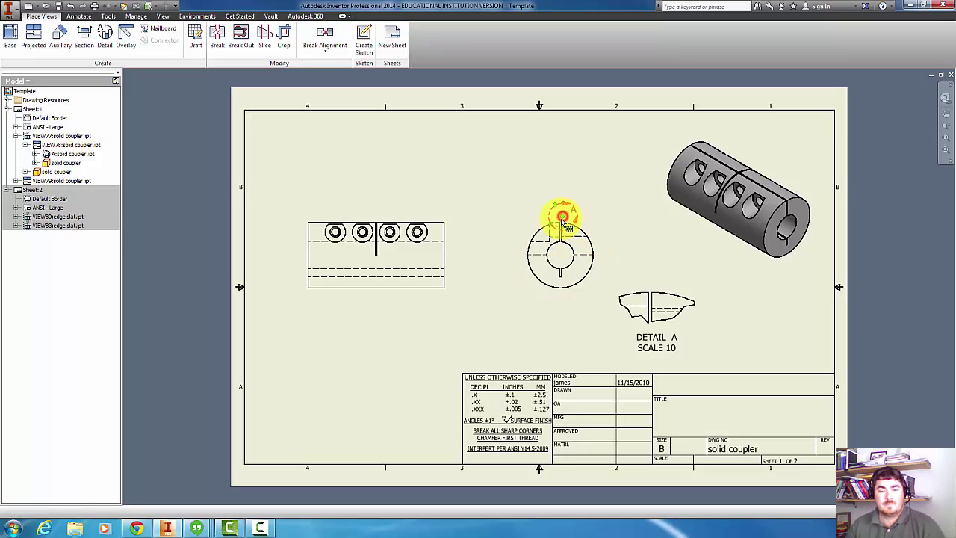
pyautogui.moveTo(564, 221)
pyautogui.mouseDown()
pyautogui.moveTo(549, 228)
pyautogui.moveTo(553, 240)
pyautogui.moveTo(568, 218)
pyautogui.mouseUp()
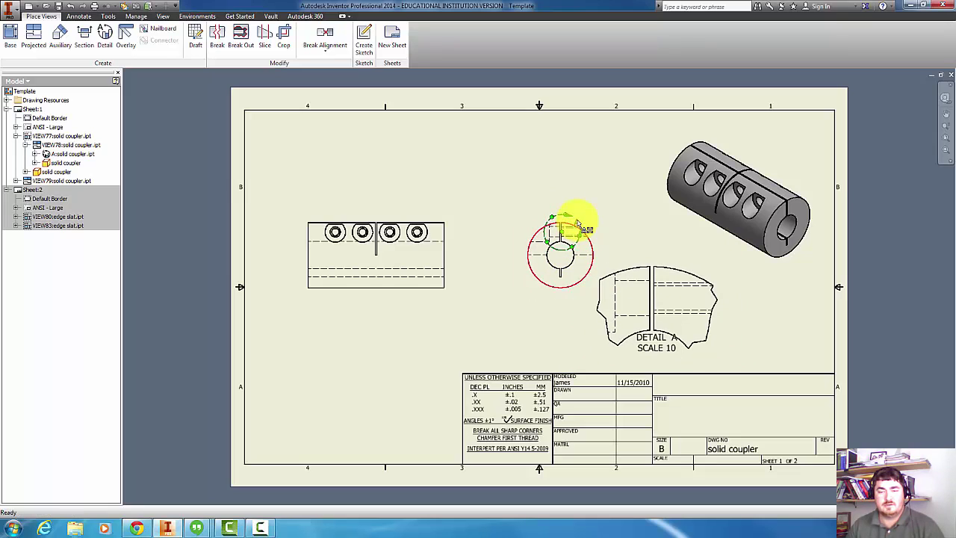
# Move the DETAIL A label beneath its geometry and shift the detail view slightly away from the end view
pyautogui.click(754, 340)
pyautogui.moveTo(659, 348); pyautogui.dragTo(646, 357)
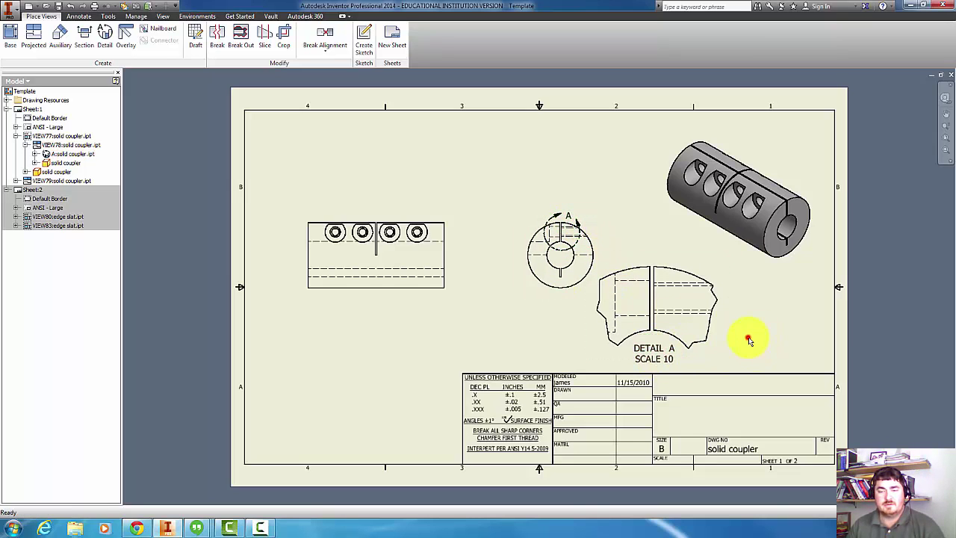
pyautogui.moveTo(725, 359); pyautogui.dragTo(742, 360)
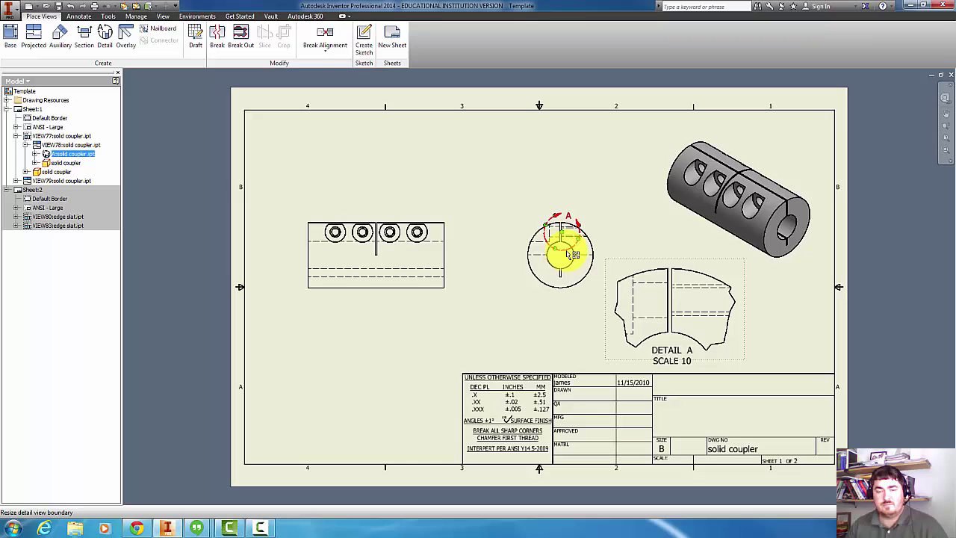
# Shrink detail A's circular boundary to the slot's outer end and adjust the position of the detail view with its label
pyautogui.moveTo(558, 249); pyautogui.dragTo(562, 220)
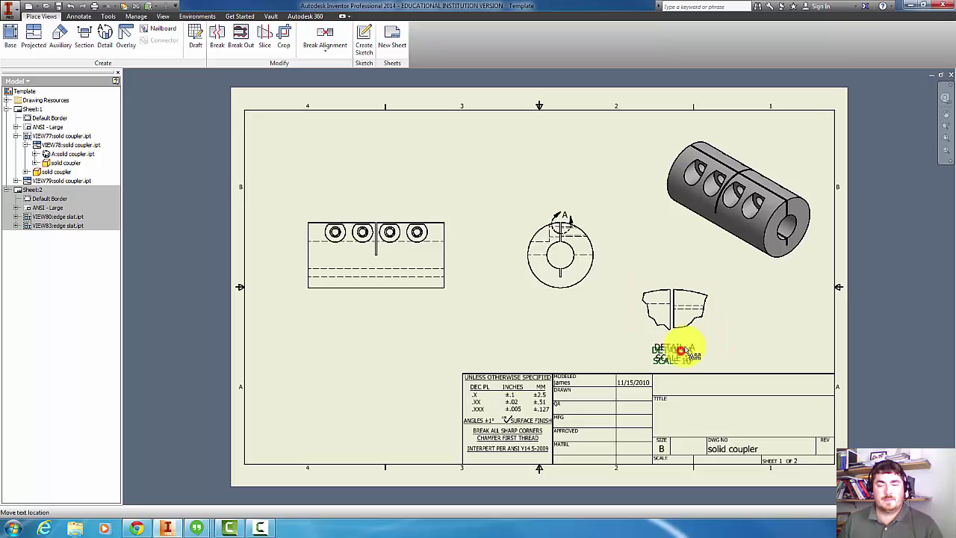
pyautogui.moveTo(713, 334); pyautogui.dragTo(716, 340)
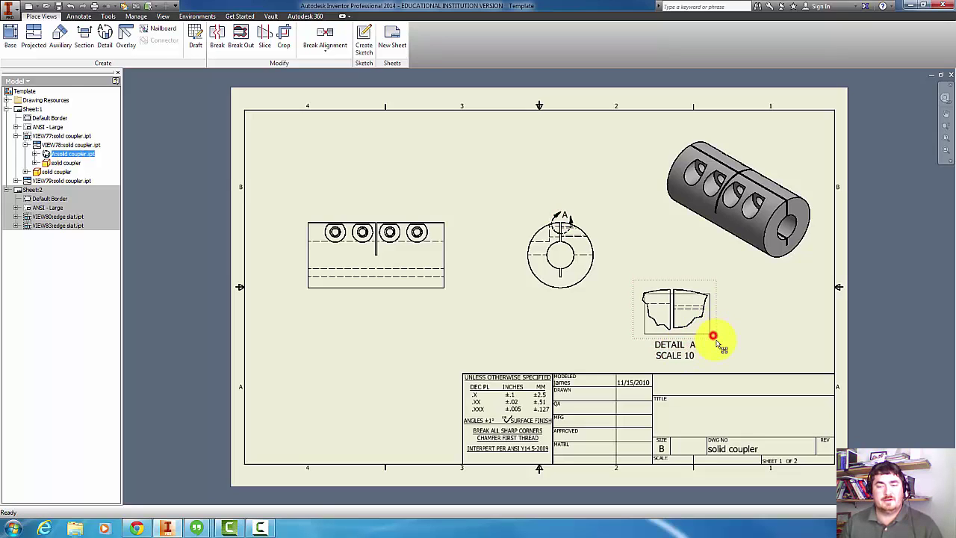
pyautogui.click(647, 247)
# Dimension the slot width in detail view A, placing the dimension above the view
pyautogui.click(674, 306)
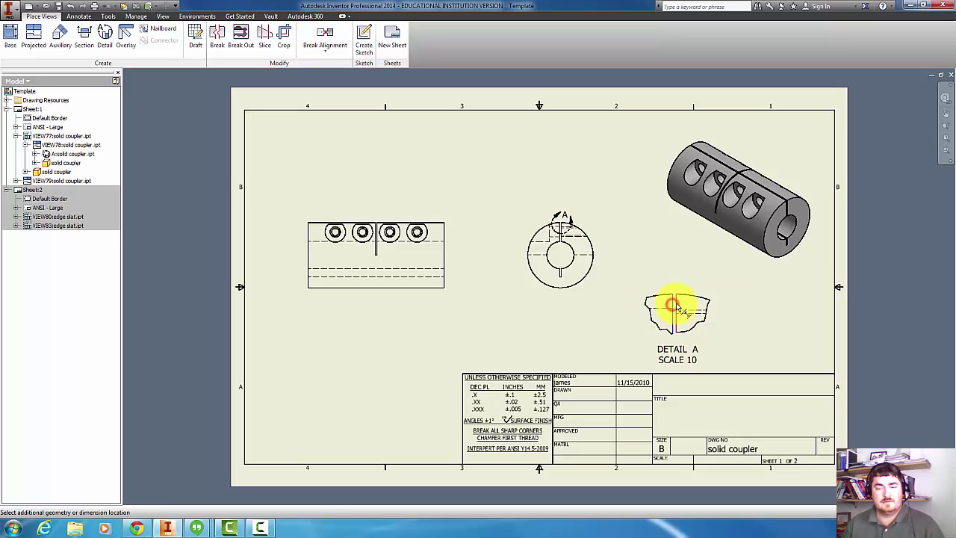
pyautogui.rightClick(739, 310)
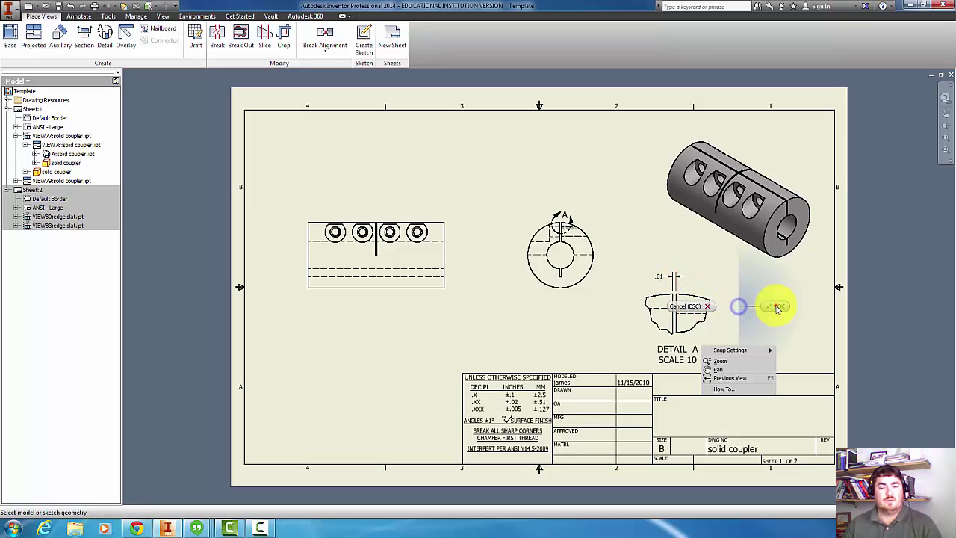
pyautogui.click(776, 304)
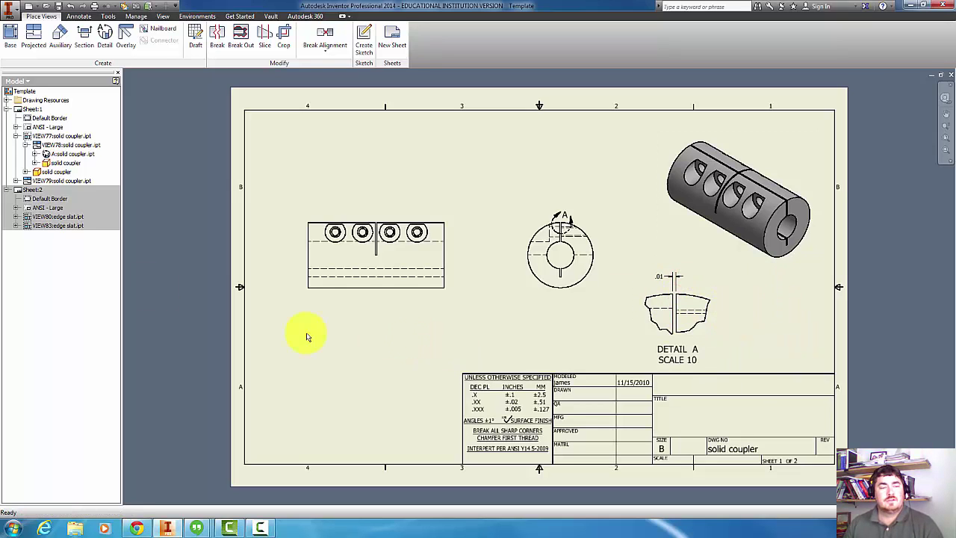
# Activate Sheet:2 and check the scale of the slat's long base view without changing it
pyautogui.doubleClick(28, 189)
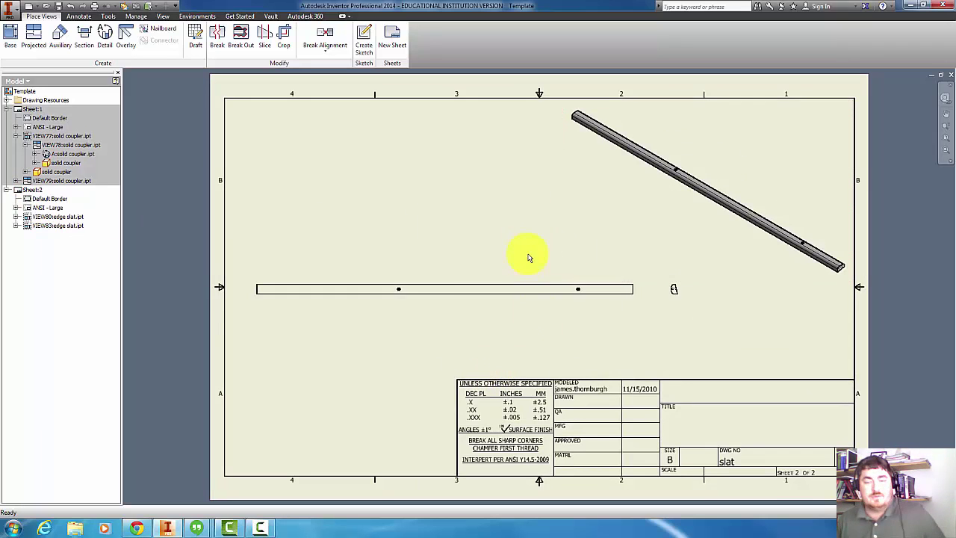
pyautogui.doubleClick(621, 303)
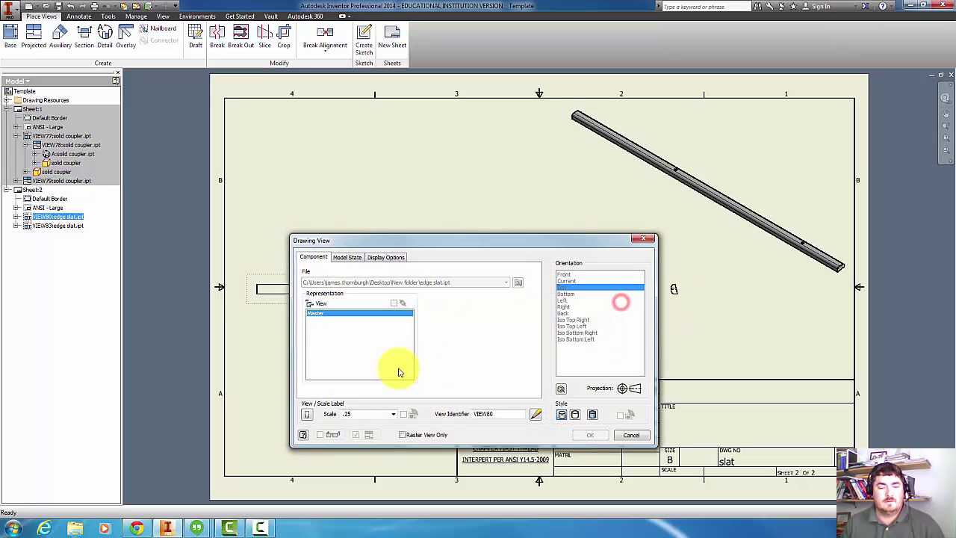
pyautogui.click(641, 438)
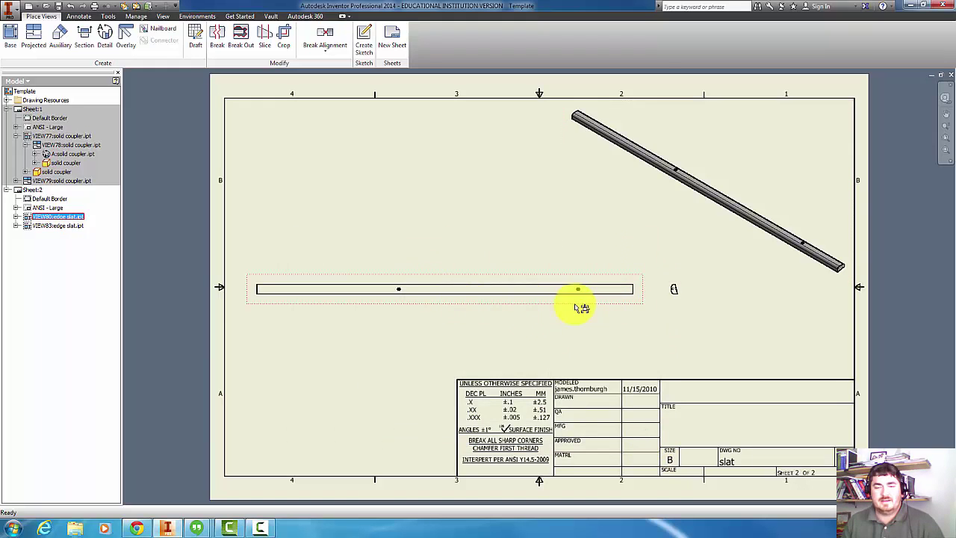
# Examine the hole in the slat's long view and the small end profile at close range
pyautogui.scroll(5, 586, 291)
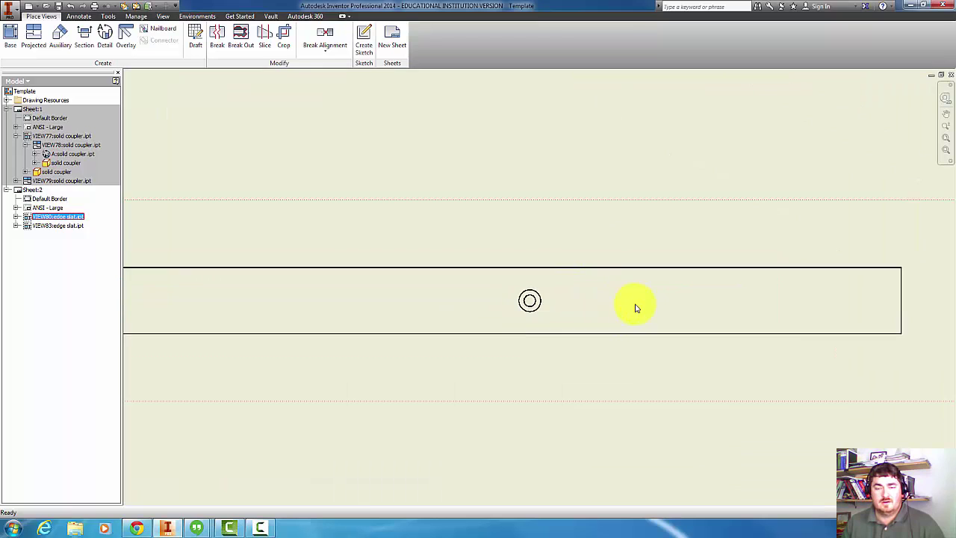
pyautogui.moveTo(613, 306); pyautogui.dragTo(336, 301, button='middle')
pyautogui.scroll(3, 916, 307)
pyautogui.moveTo(867, 287)
pyautogui.mouseDown(button='middle')
pyautogui.moveTo(800, 284)
pyautogui.moveTo(880, 282)
pyautogui.mouseUp(button='middle')
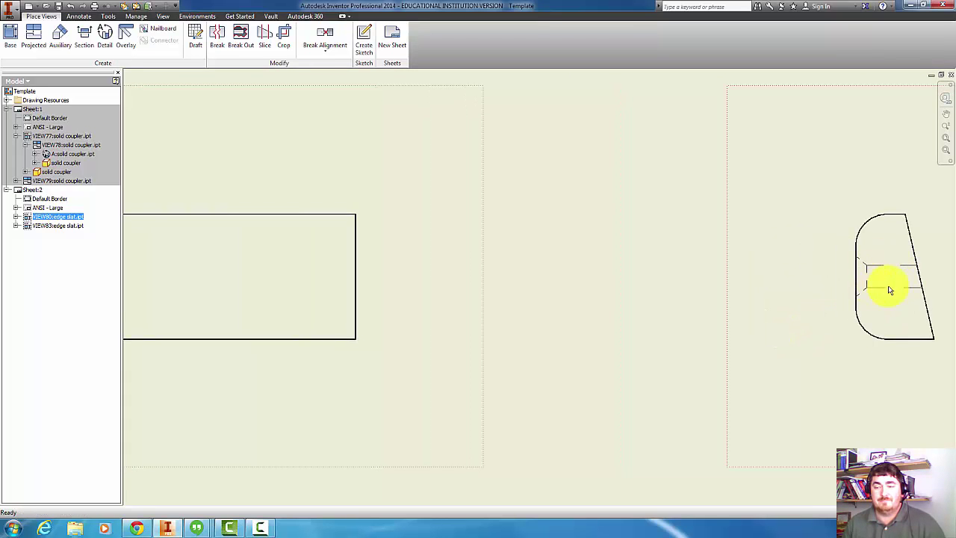
pyautogui.scroll(-5, 875, 283)
pyautogui.moveTo(743, 316); pyautogui.dragTo(634, 320, button='middle')
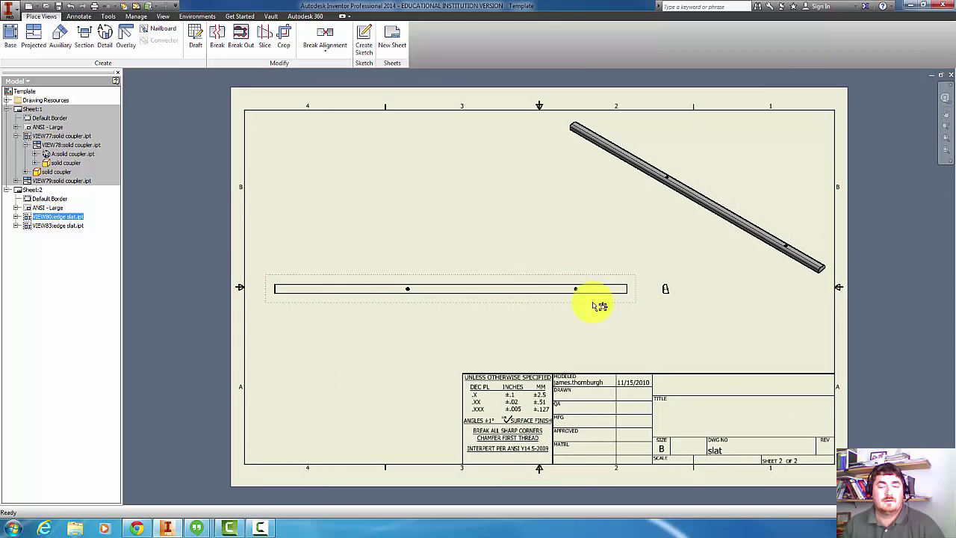
pyautogui.scroll(1, 538, 301)
pyautogui.click(409, 163)
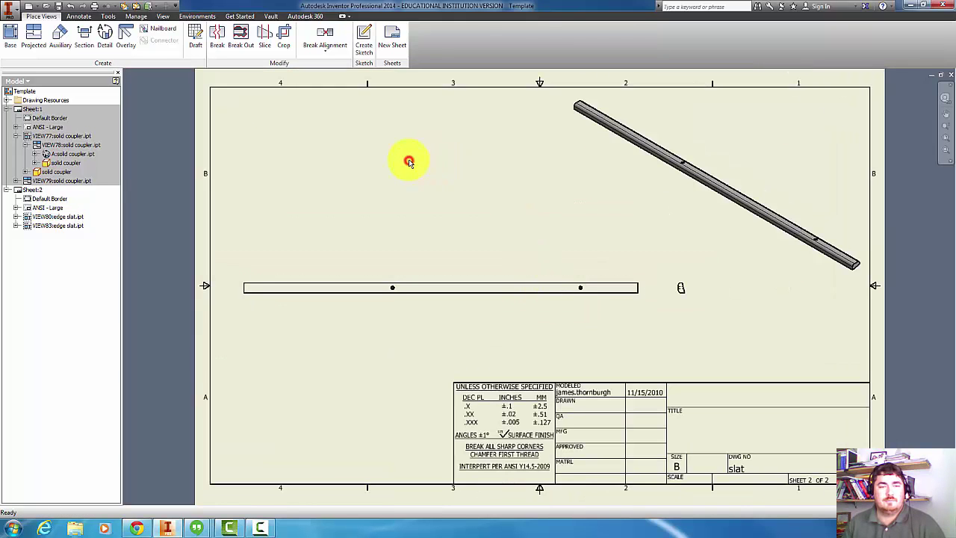
# Break the slat's long view between its two holes to remove the middle stretch of material
pyautogui.click(216, 39)
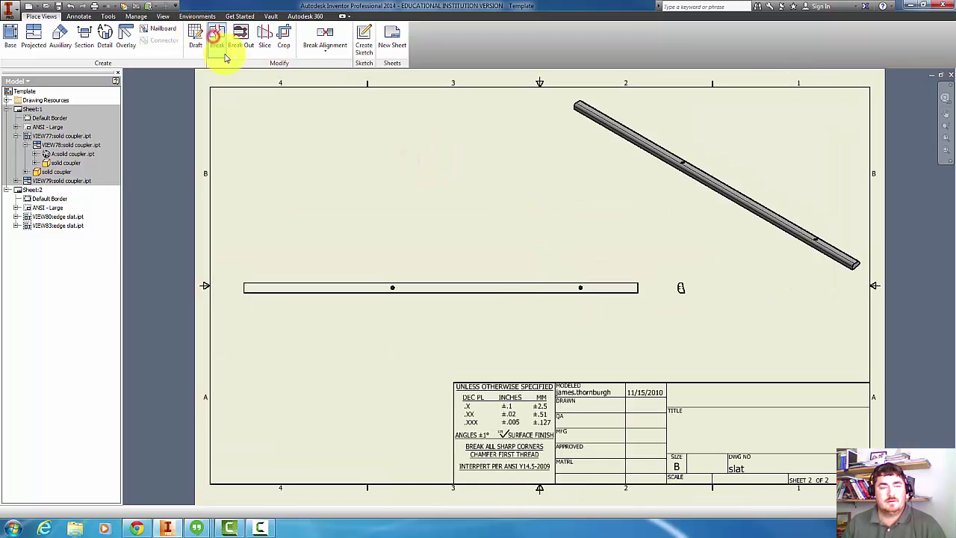
pyautogui.click(553, 292)
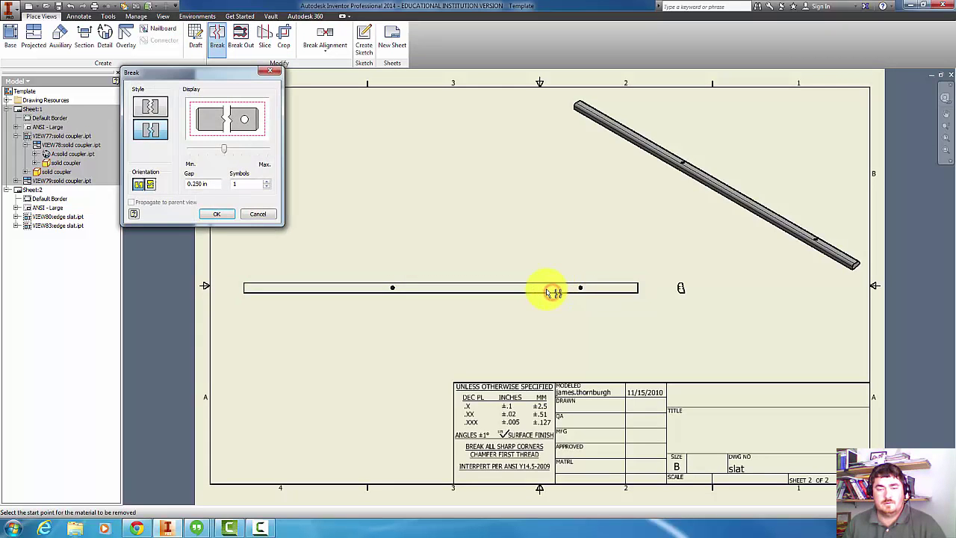
pyautogui.click(423, 290)
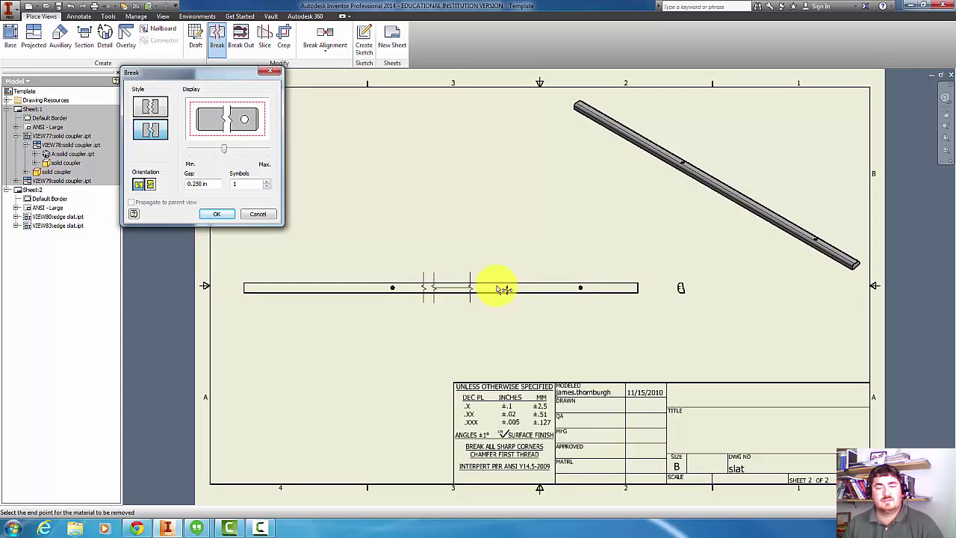
pyautogui.click(551, 289)
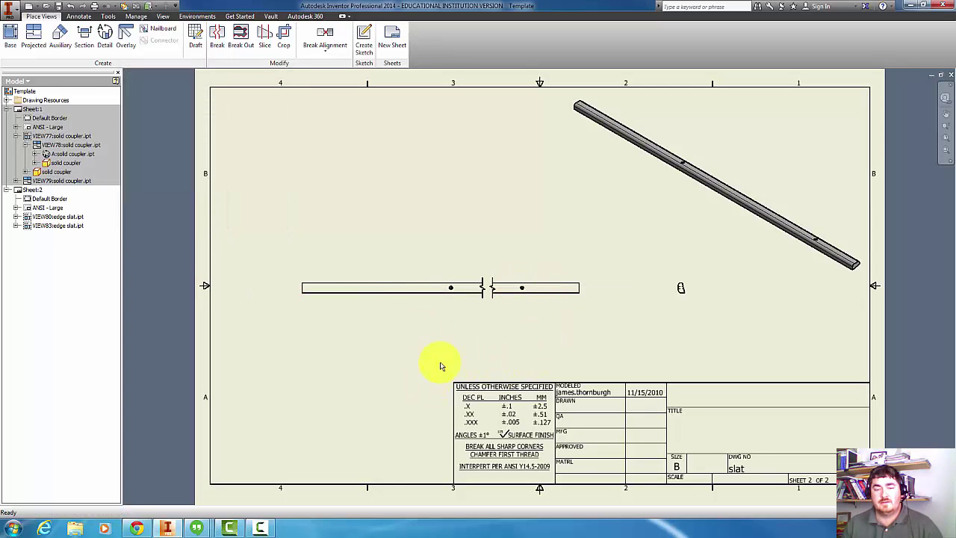
# Add a second break to the slat's long view between its left end and the nearest hole
pyautogui.click(216, 35)
pyautogui.click(342, 279)
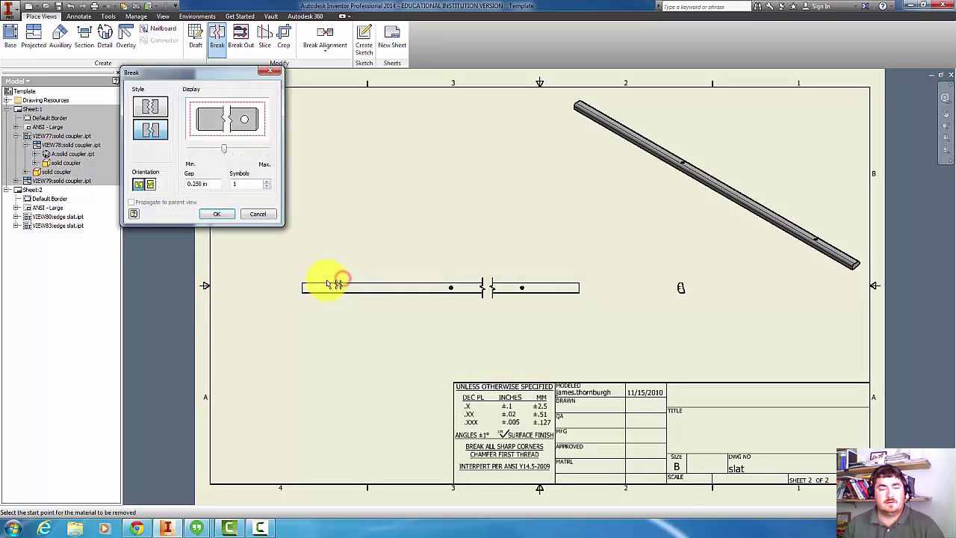
pyautogui.click(327, 286)
pyautogui.click(426, 285)
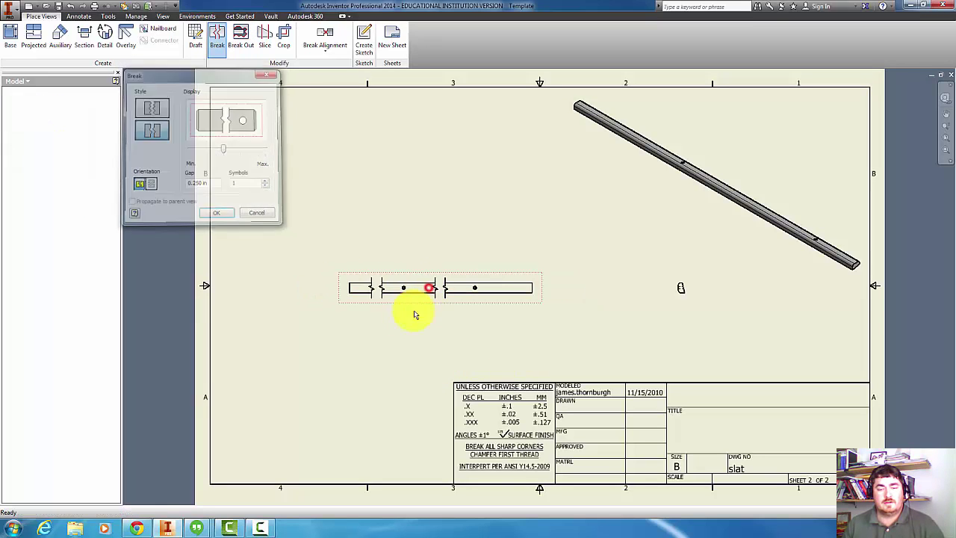
# Set the scale of the slat's broken long view to .5
pyautogui.doubleClick(531, 302)
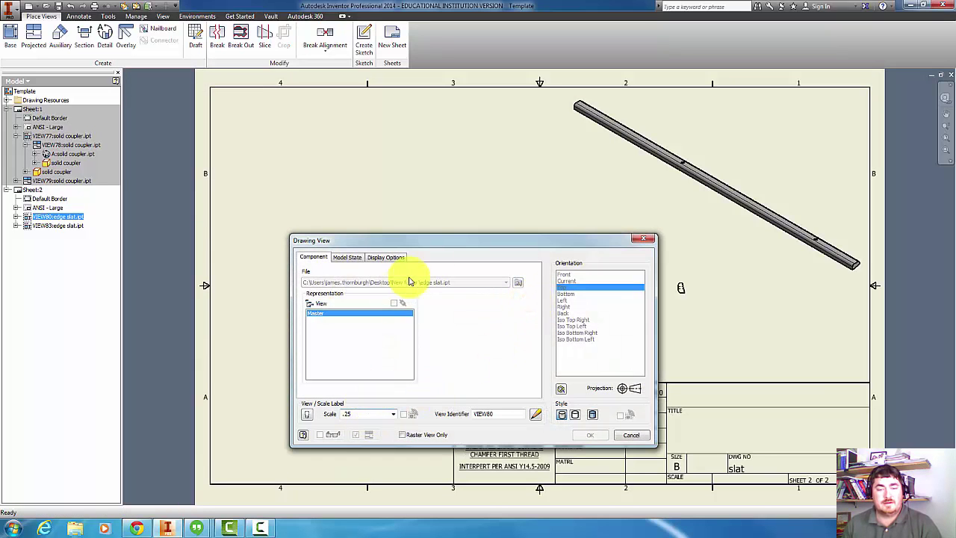
pyautogui.moveTo(431, 241); pyautogui.dragTo(658, 165)
pyautogui.doubleClick(586, 339)
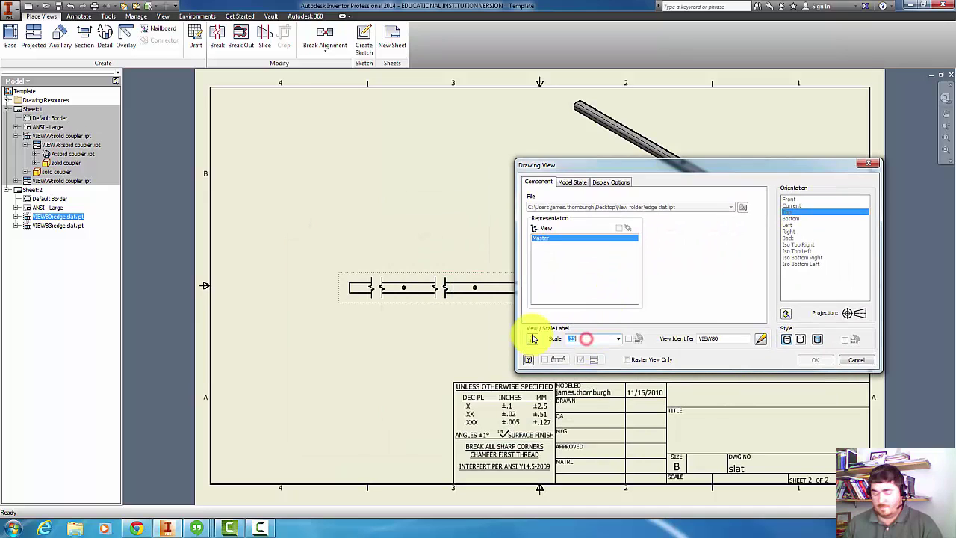
pyautogui.write('.5')
pyautogui.press('Return')
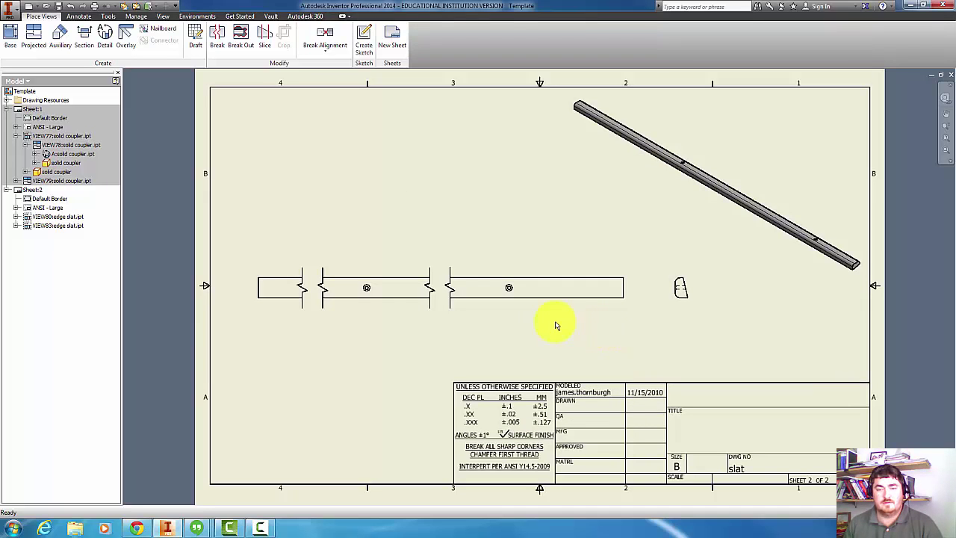
# Set the scale of the slat's broken long view to 1
pyautogui.doubleClick(617, 310)
pyautogui.doubleClick(592, 339)
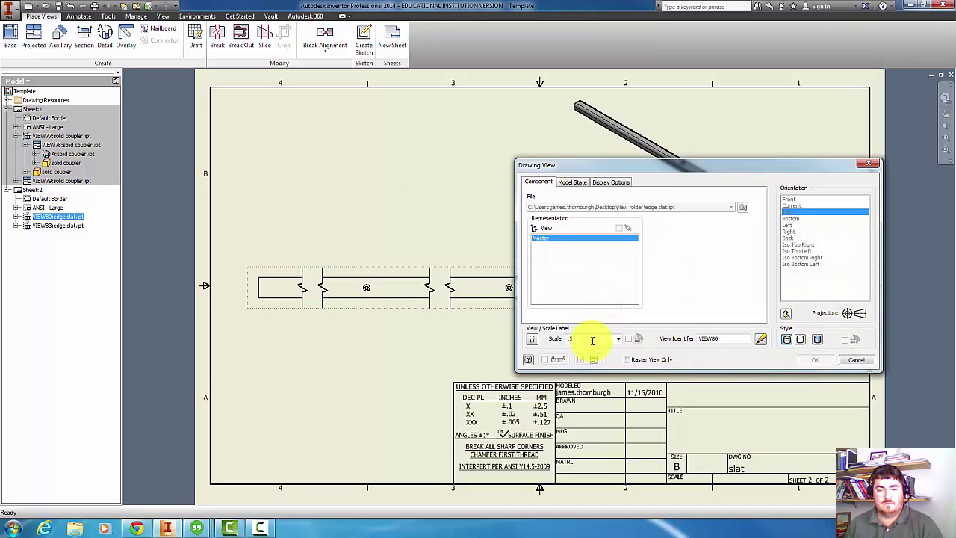
pyautogui.write('1')
pyautogui.press('Return')
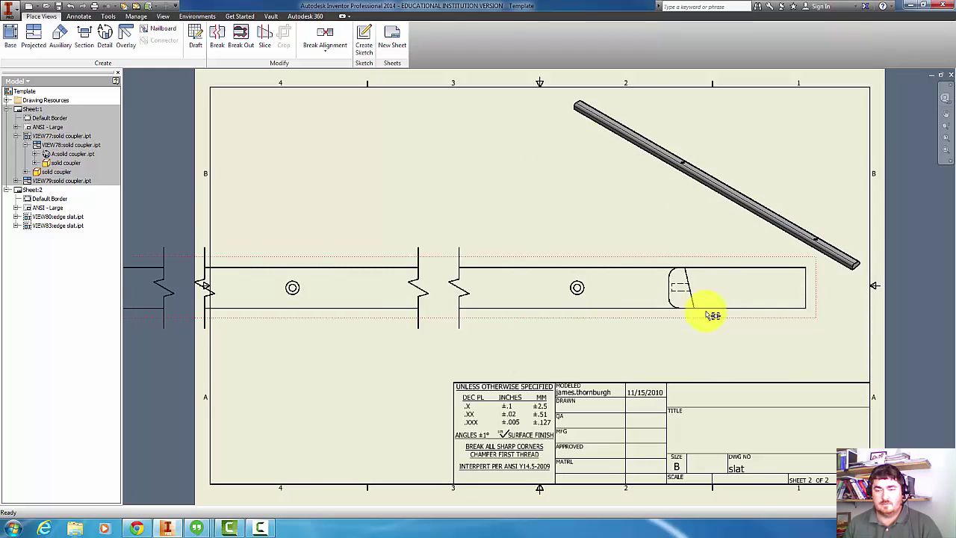
# Move the enlarged long view left and the end profile right so that the two views no longer overlap
pyautogui.moveTo(689, 316); pyautogui.dragTo(497, 310)
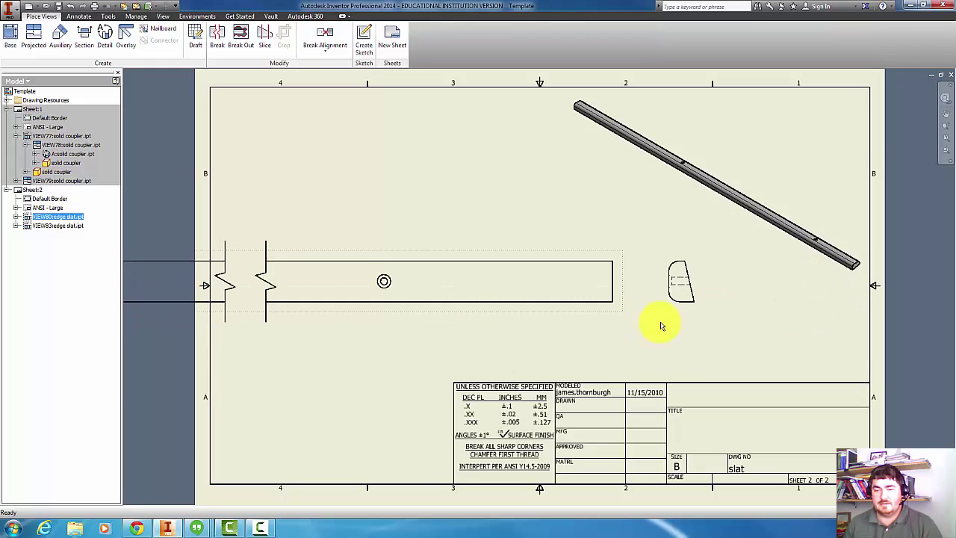
pyautogui.moveTo(680, 310); pyautogui.dragTo(759, 349)
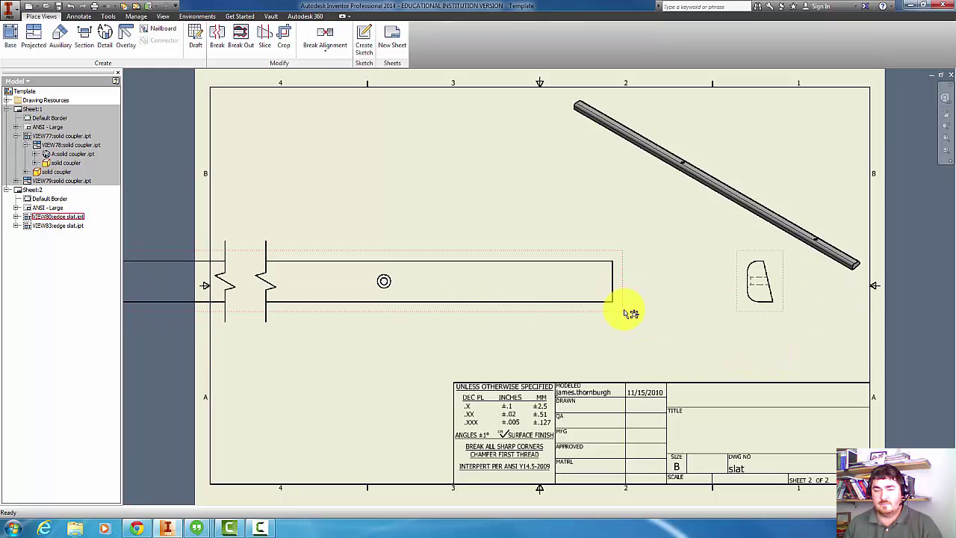
pyautogui.moveTo(624, 309); pyautogui.dragTo(631, 343)
# Widen both breaks in the slat's long view to remove more material between the holes and near the left end
pyautogui.moveTo(273, 316); pyautogui.dragTo(340, 316)
pyautogui.moveTo(322, 365); pyautogui.dragTo(490, 315, button='middle')
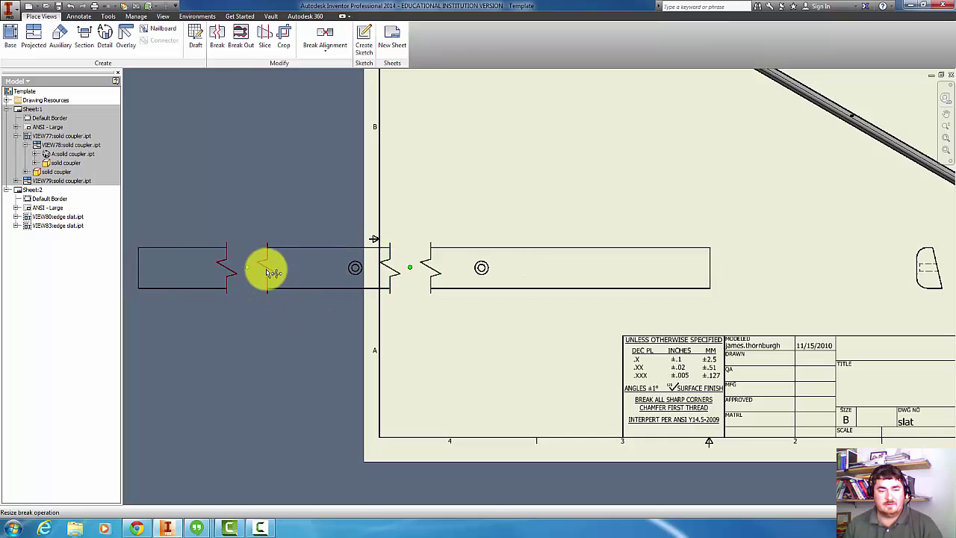
pyautogui.moveTo(268, 270); pyautogui.dragTo(330, 271)
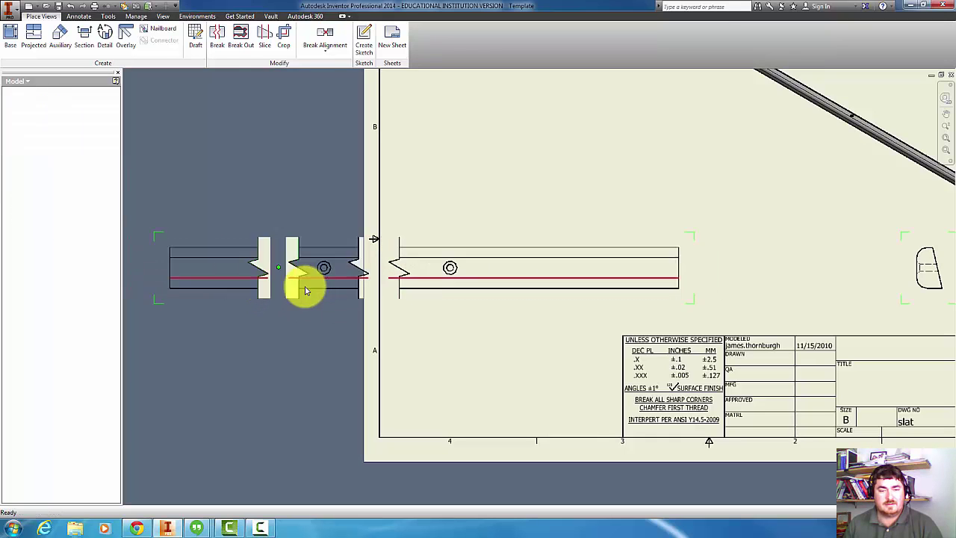
pyautogui.click(262, 270)
pyautogui.moveTo(259, 269); pyautogui.dragTo(222, 273)
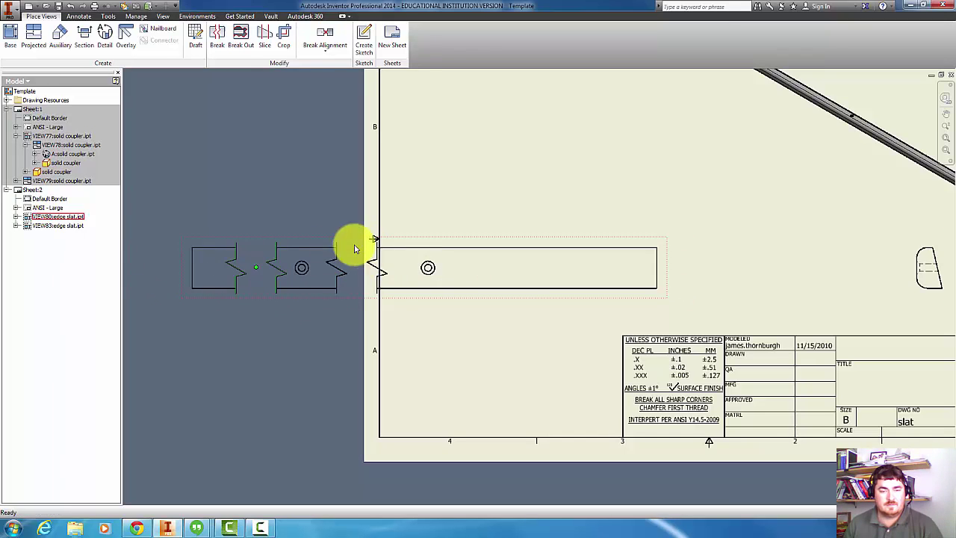
# Move the shortened long view inside the sheet border and position the end profile to its right, just above the title block
pyautogui.click(263, 243)
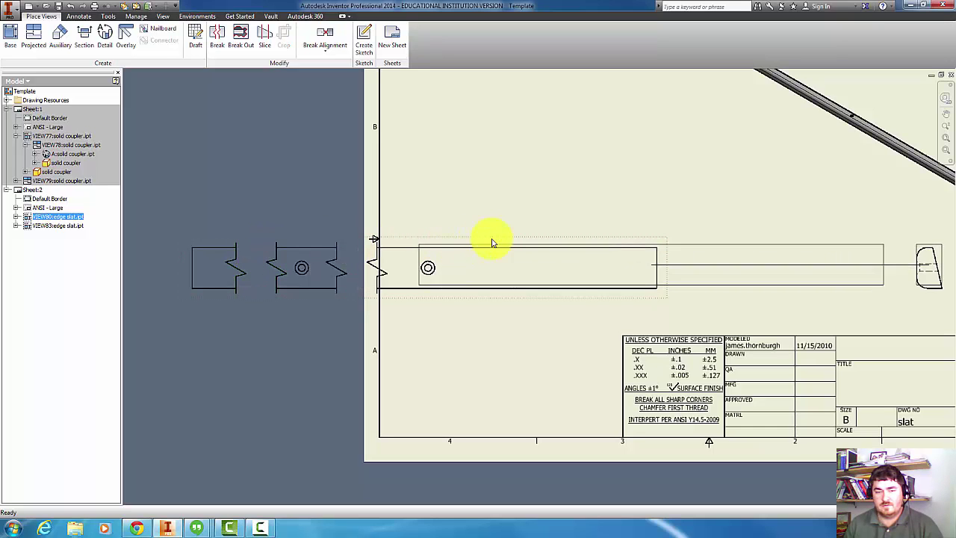
pyautogui.moveTo(487, 332); pyautogui.dragTo(356, 348, button='middle')
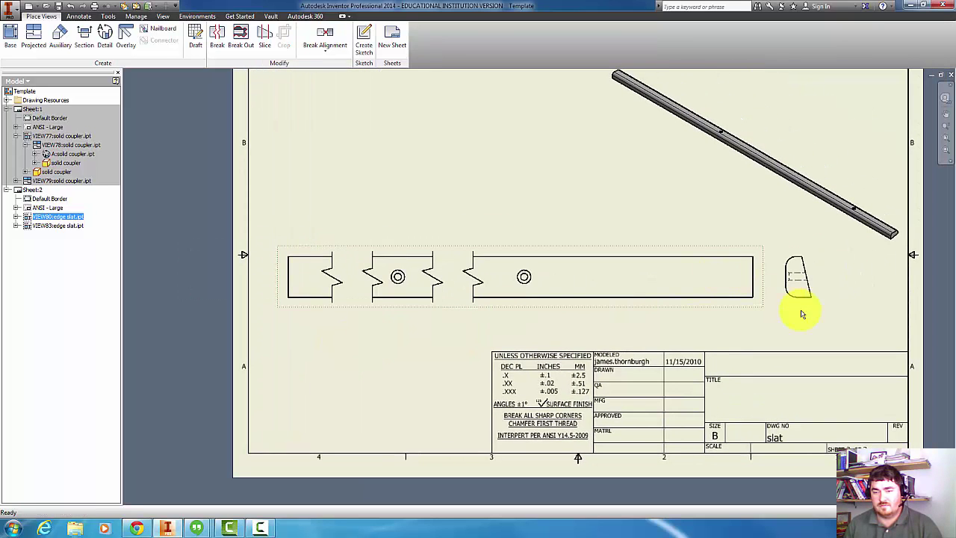
pyautogui.moveTo(815, 308); pyautogui.dragTo(834, 320)
pyautogui.moveTo(736, 306); pyautogui.dragTo(737, 319)
pyautogui.click(537, 223)
pyautogui.moveTo(844, 320); pyautogui.dragTo(838, 320)
pyautogui.click(795, 330)
pyautogui.click(795, 332)
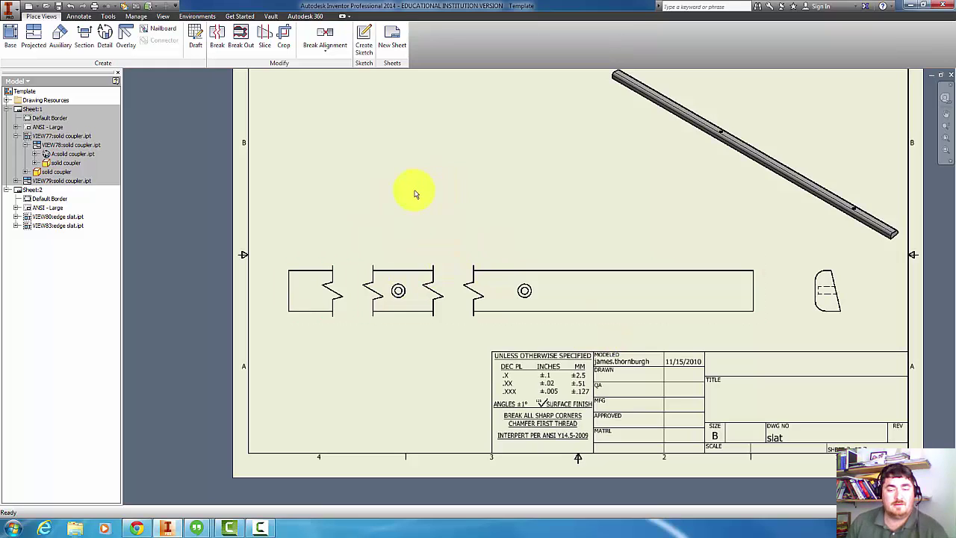
# Dimension the horizontal distance from the slat's right end to the right hole, placed above the long view
pyautogui.moveTo(471, 190); pyautogui.dragTo(431, 194, button='middle')
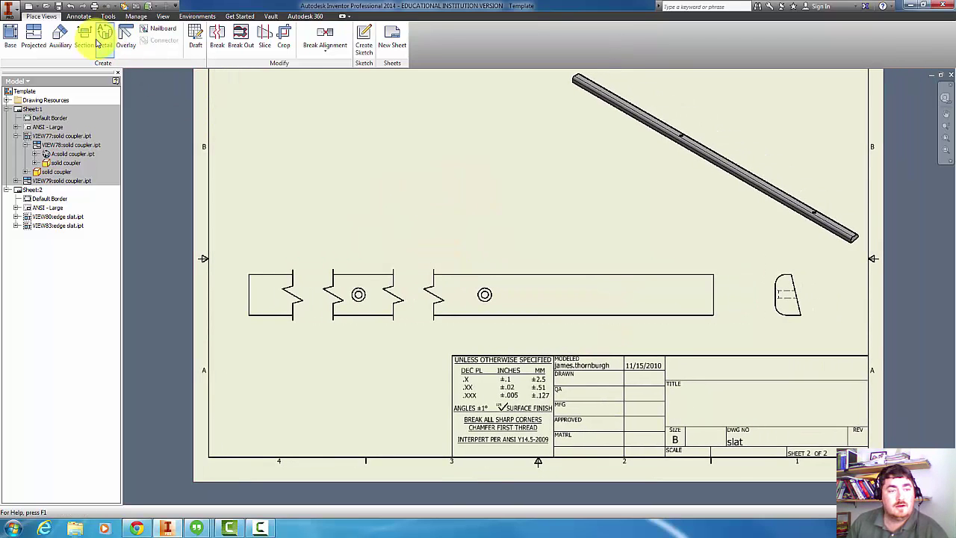
pyautogui.click(531, 170)
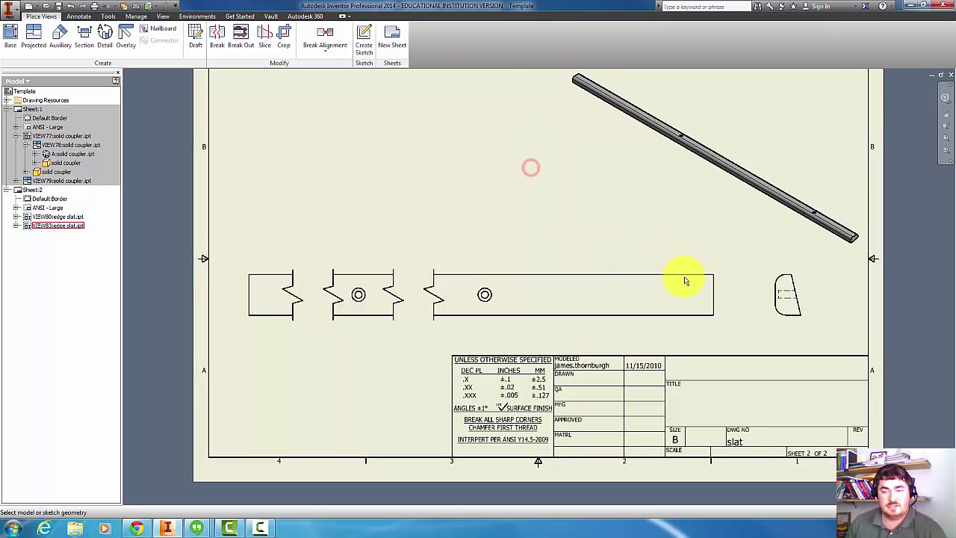
pyautogui.click(714, 275)
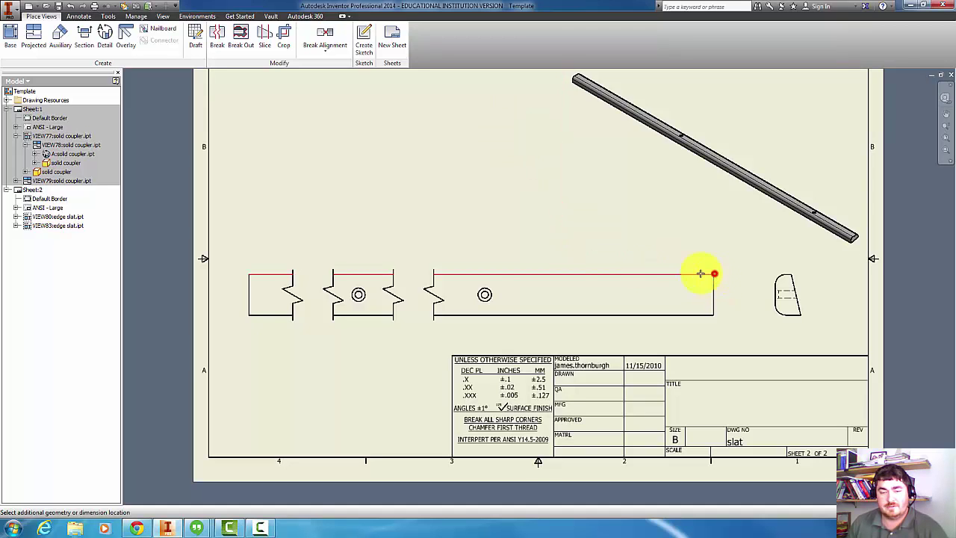
pyautogui.click(489, 294)
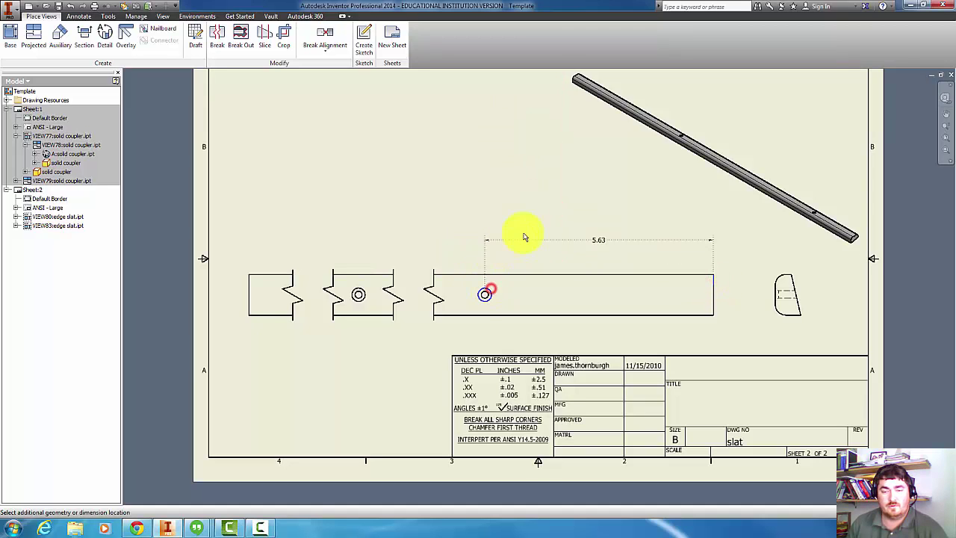
pyautogui.click(575, 250)
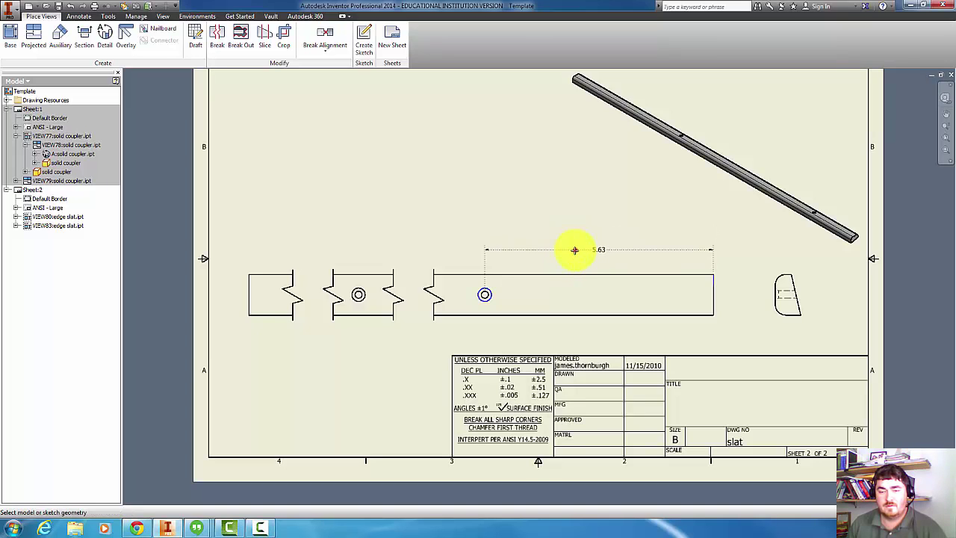
pyautogui.click(487, 295)
pyautogui.click(359, 295)
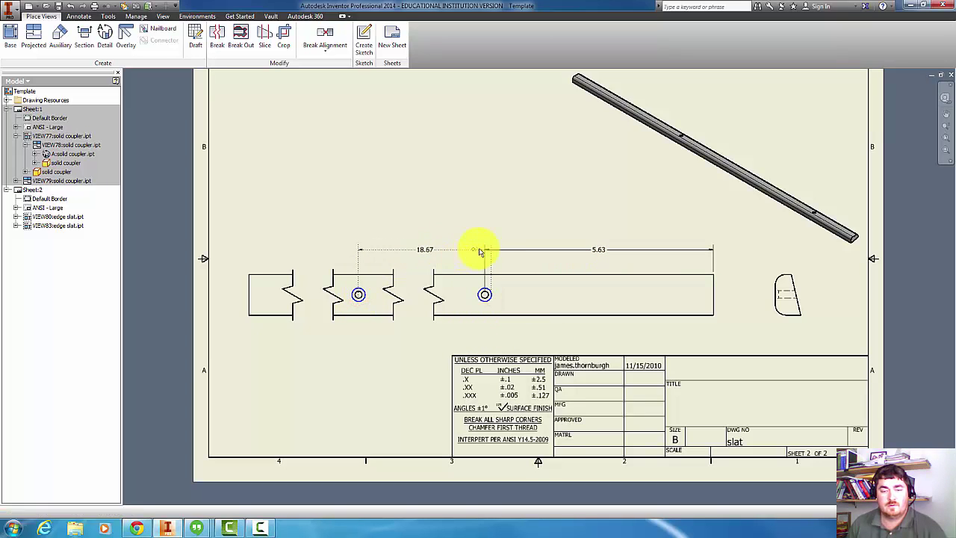
pyautogui.press('Escape')
# Dimension the distance between the two holes in line with the right-end dimension, and shift its text and break symbol to the right
pyautogui.press('d')
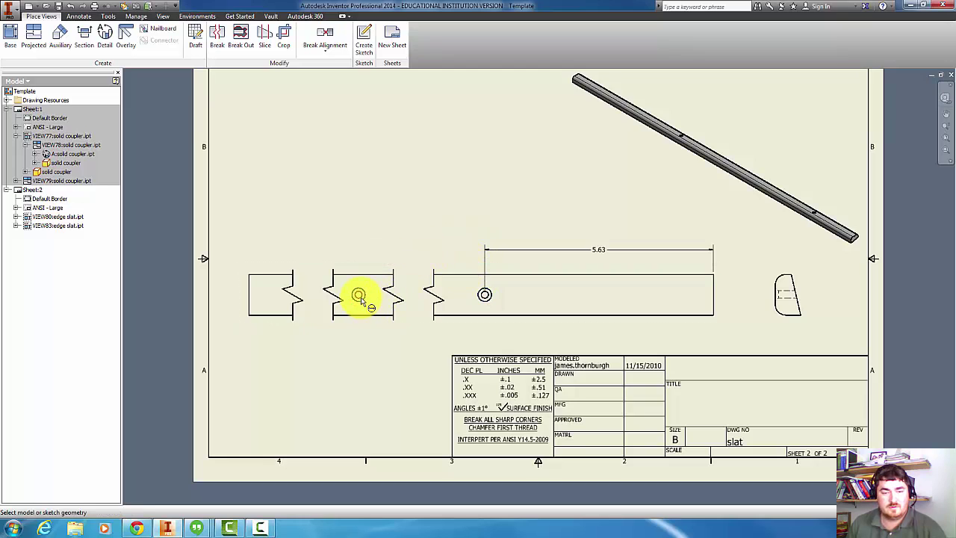
pyautogui.click(358, 294)
pyautogui.click(486, 296)
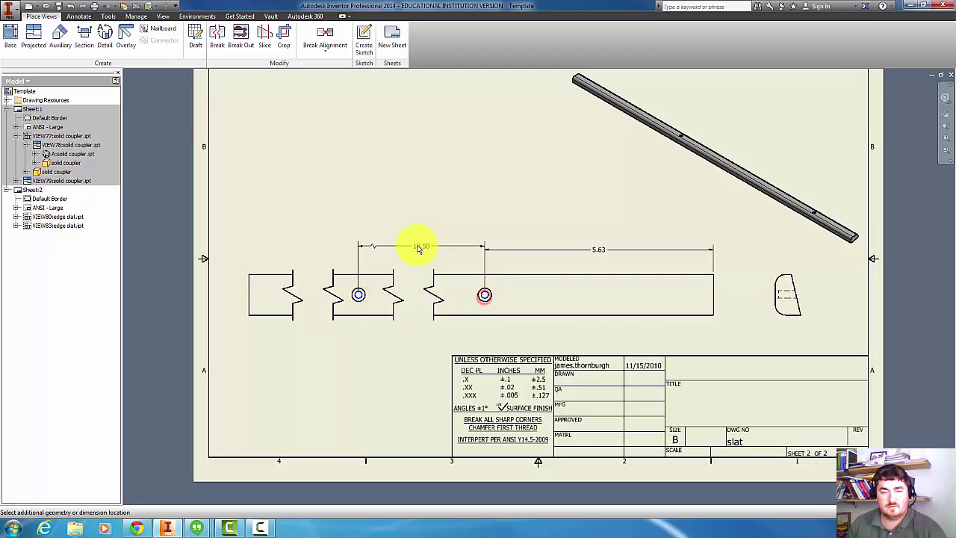
pyautogui.click(445, 250)
pyautogui.press('Escape')
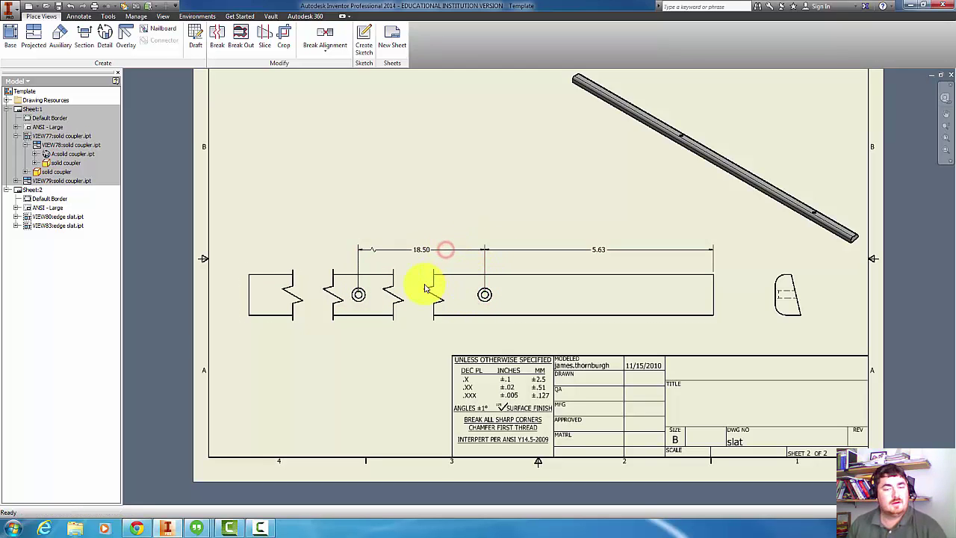
pyautogui.moveTo(423, 254); pyautogui.dragTo(453, 252)
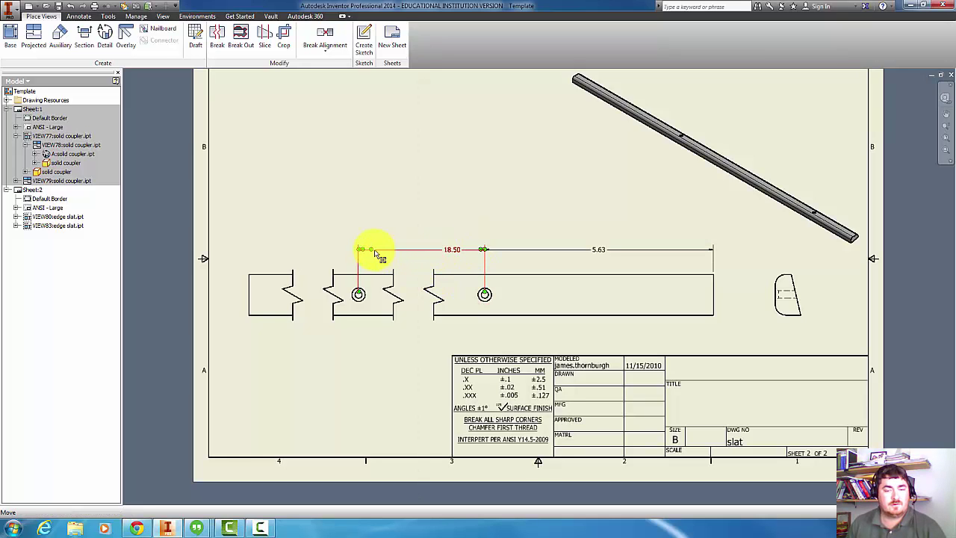
pyautogui.click(416, 216)
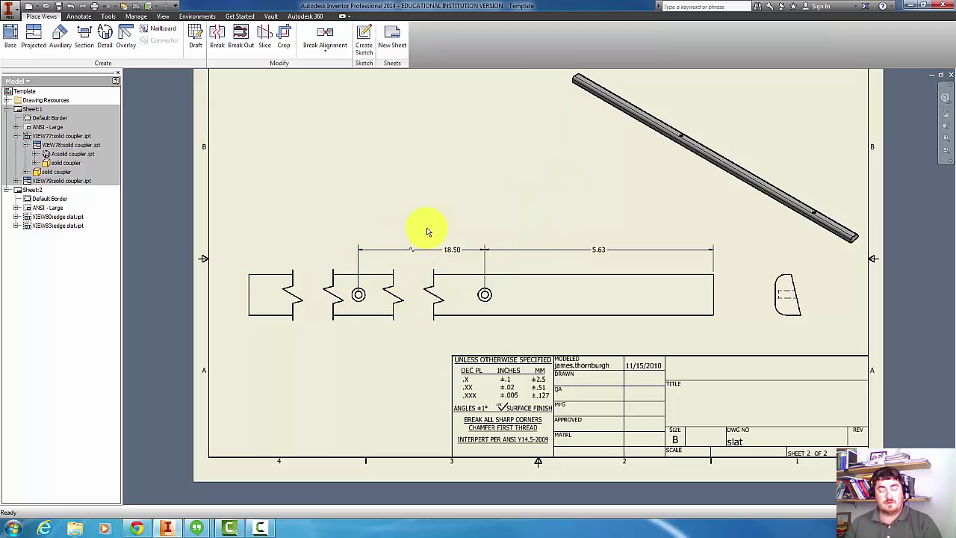
# Dimension the slat's overall length above the other dimensions, moving its text right and its break symbol to the left part of the line
pyautogui.click(715, 275)
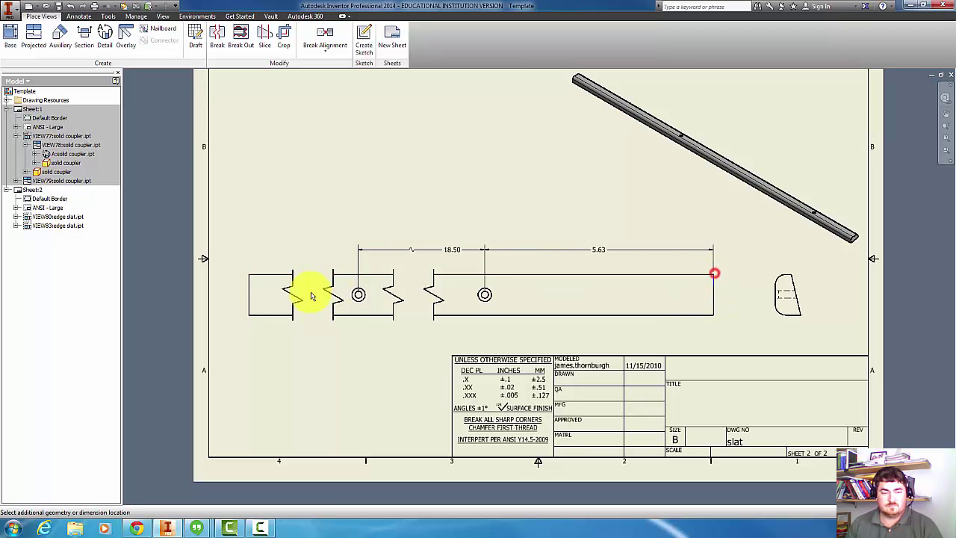
pyautogui.click(249, 277)
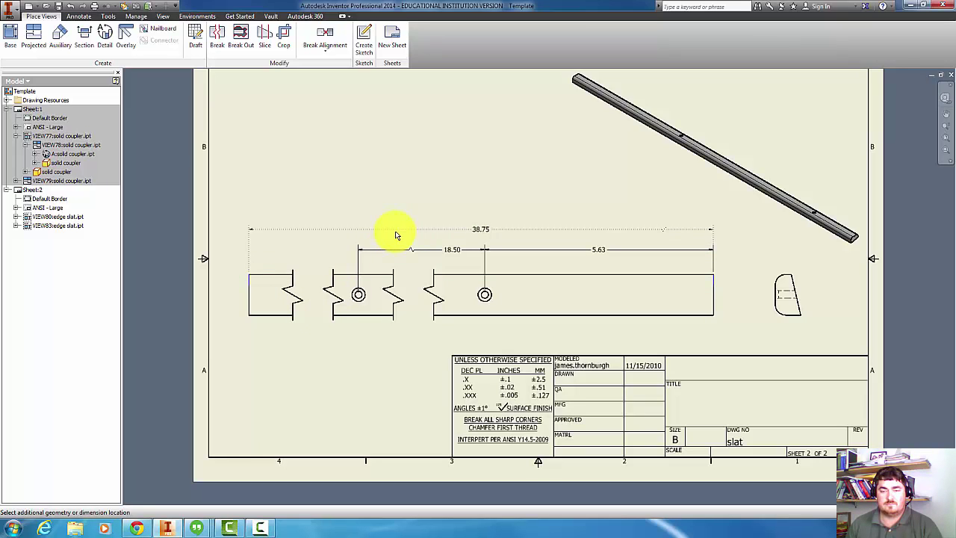
pyautogui.click(394, 230)
pyautogui.moveTo(483, 229); pyautogui.dragTo(514, 231)
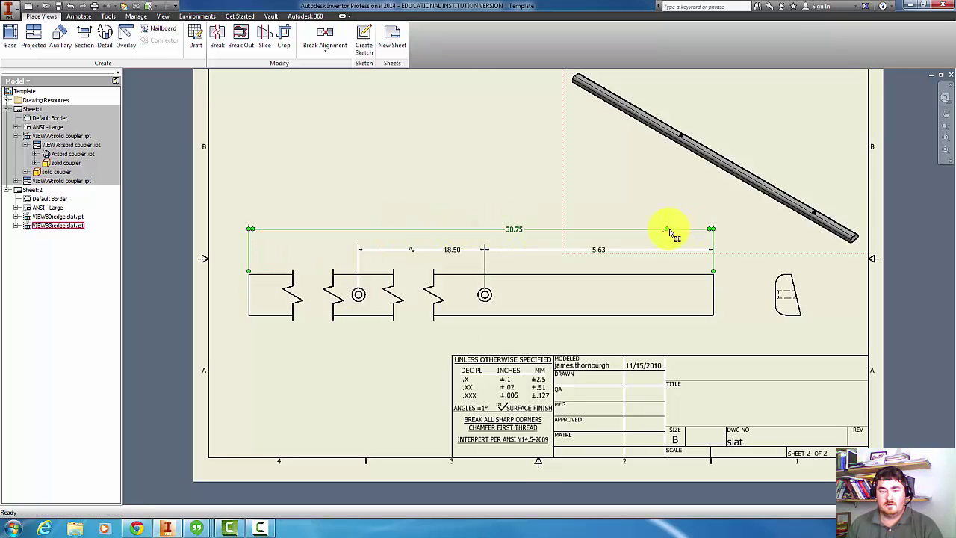
pyautogui.moveTo(667, 232); pyautogui.dragTo(668, 230)
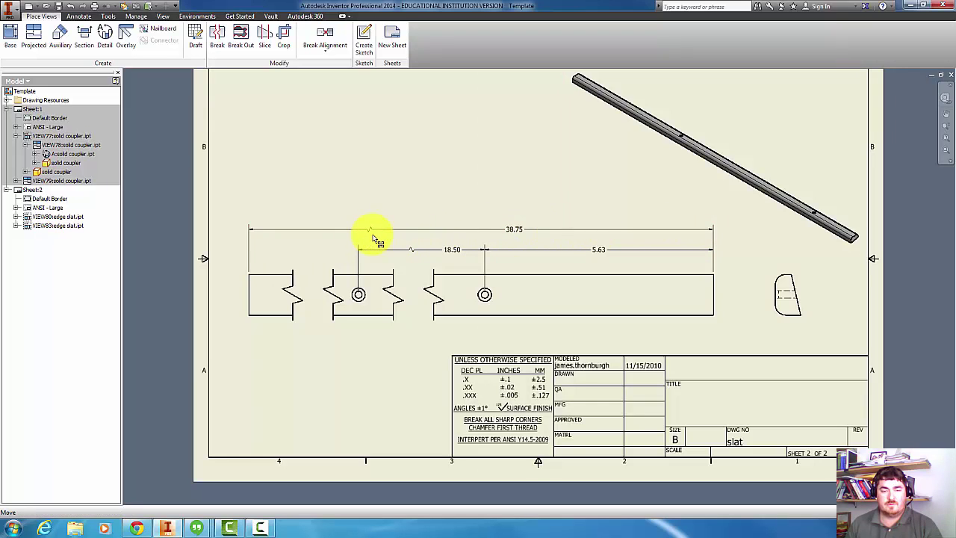
pyautogui.click(385, 378)
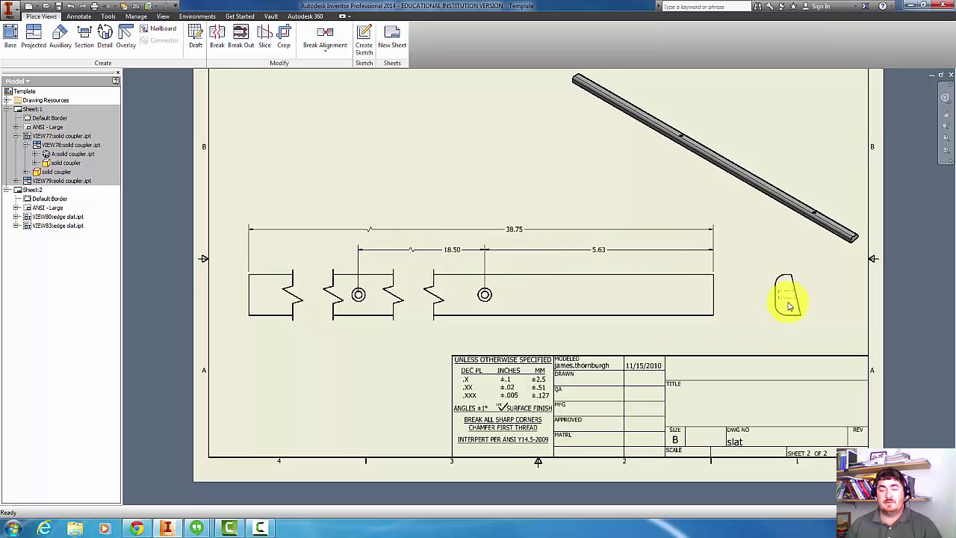
# Add a hole note with a leader to the right hole of the slat's long view, placed below the view
pyautogui.scroll(3, 789, 302)
pyautogui.scroll(-3, 790, 293)
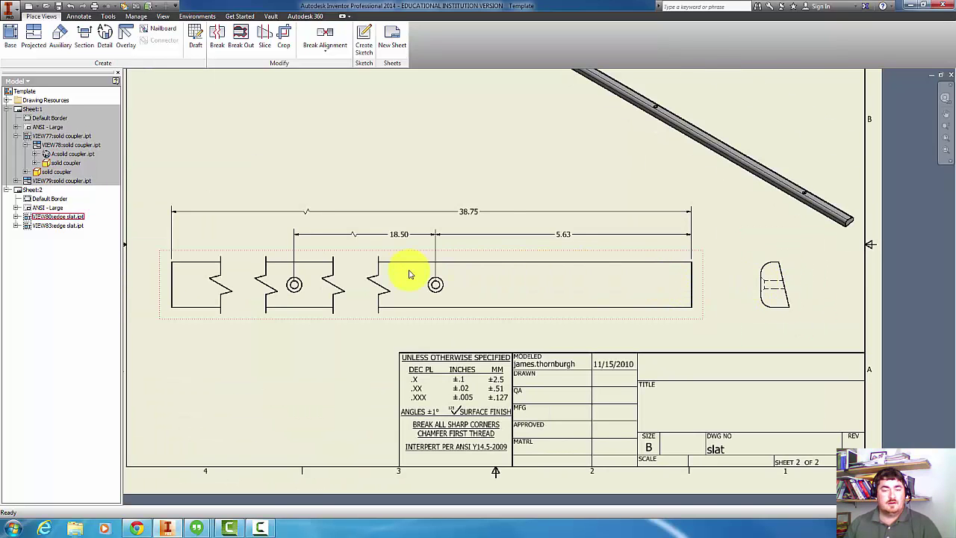
pyautogui.click(79, 17)
pyautogui.click(128, 39)
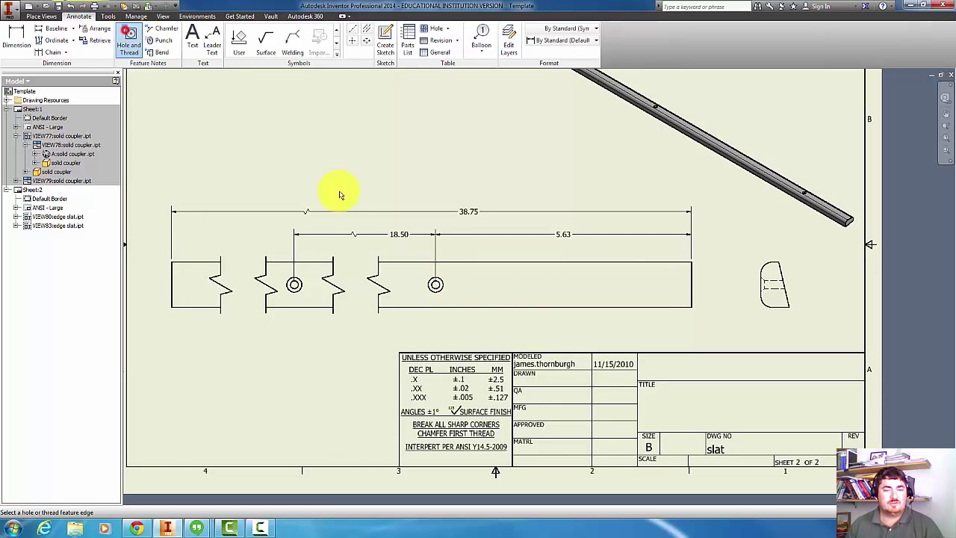
pyautogui.click(439, 288)
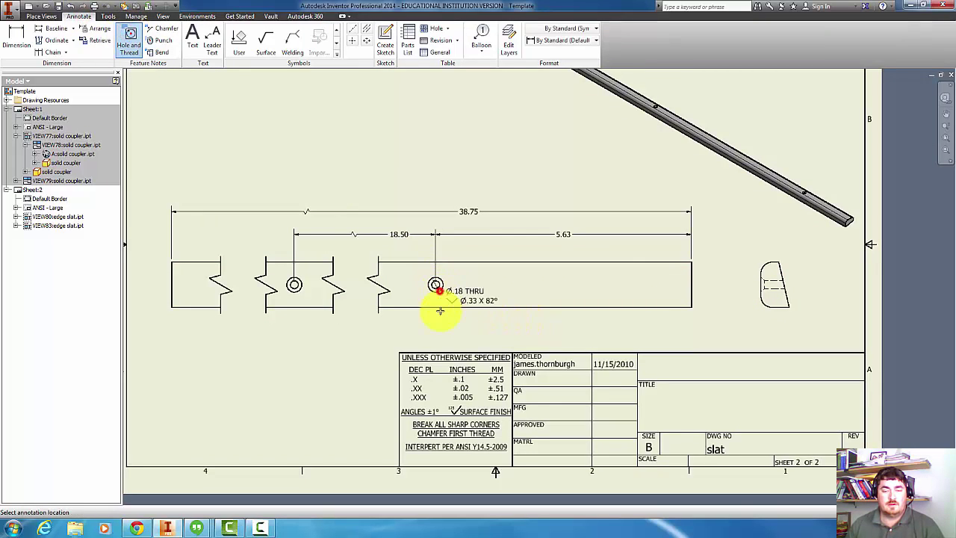
pyautogui.click(453, 321)
pyautogui.rightClick(549, 324)
pyautogui.click(580, 324)
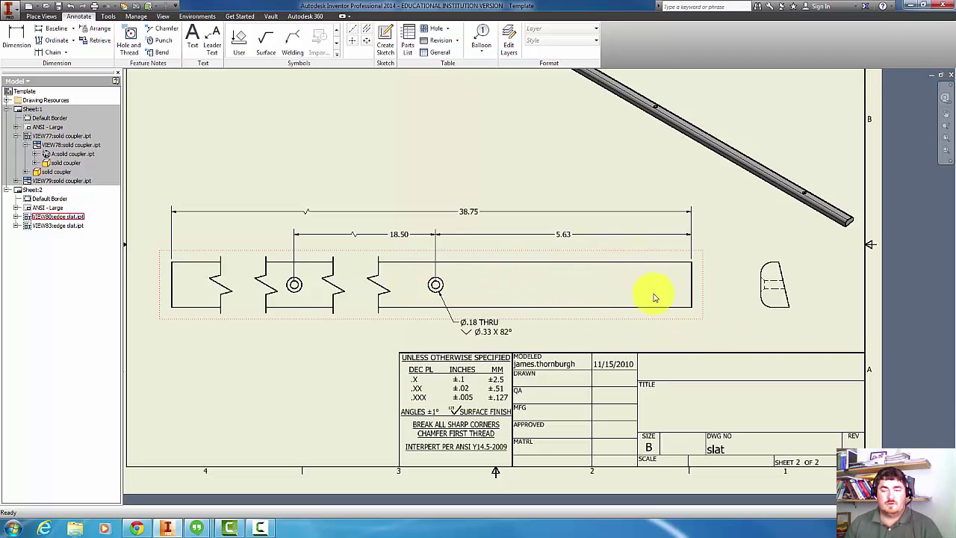
pyautogui.moveTo(694, 263); pyautogui.dragTo(709, 263, button='middle')
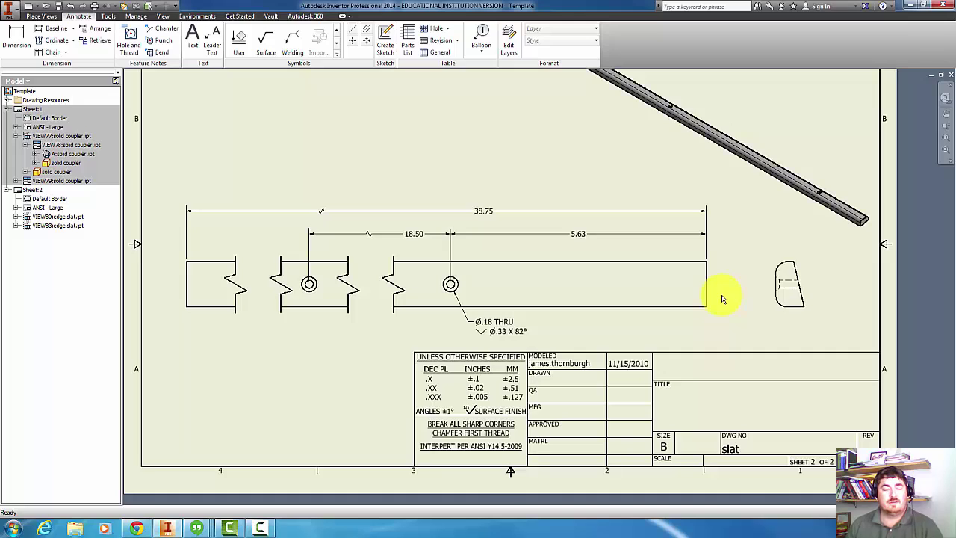